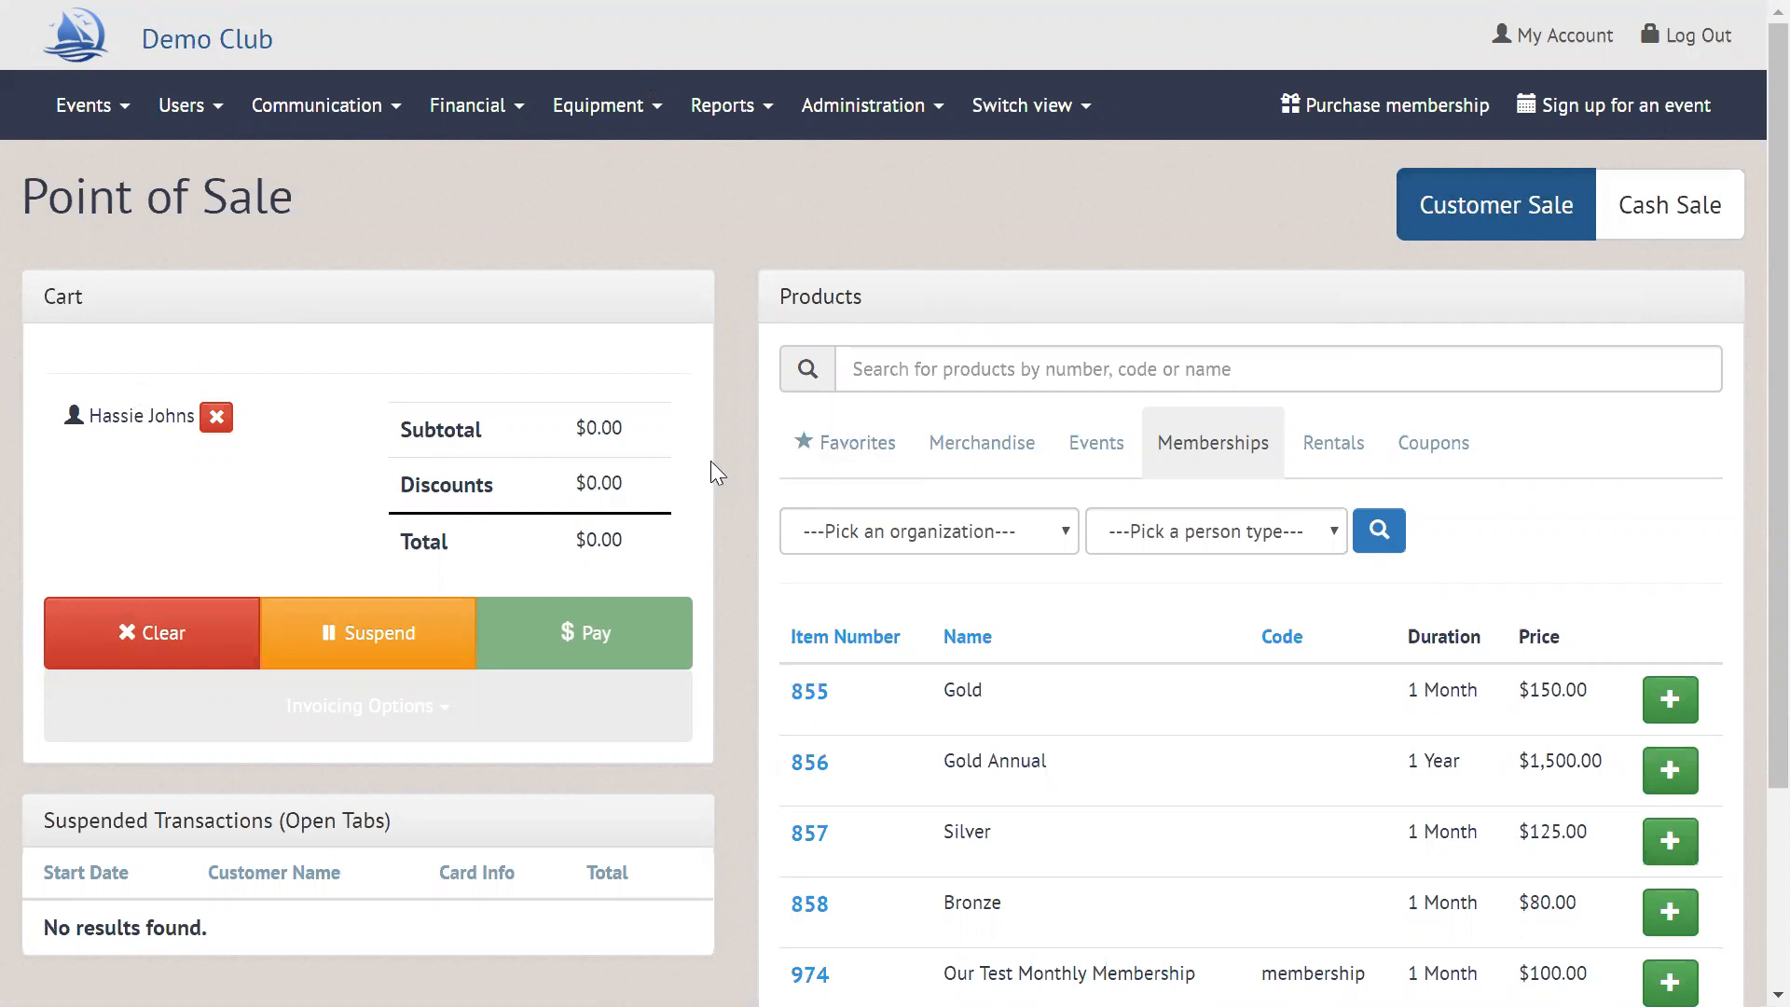
Step: Examine the membership products and the options of the organization and person type filters
{"action": "scroll", "coordinate": [713, 467], "scroll_direction": "down", "scroll_amount": 1}
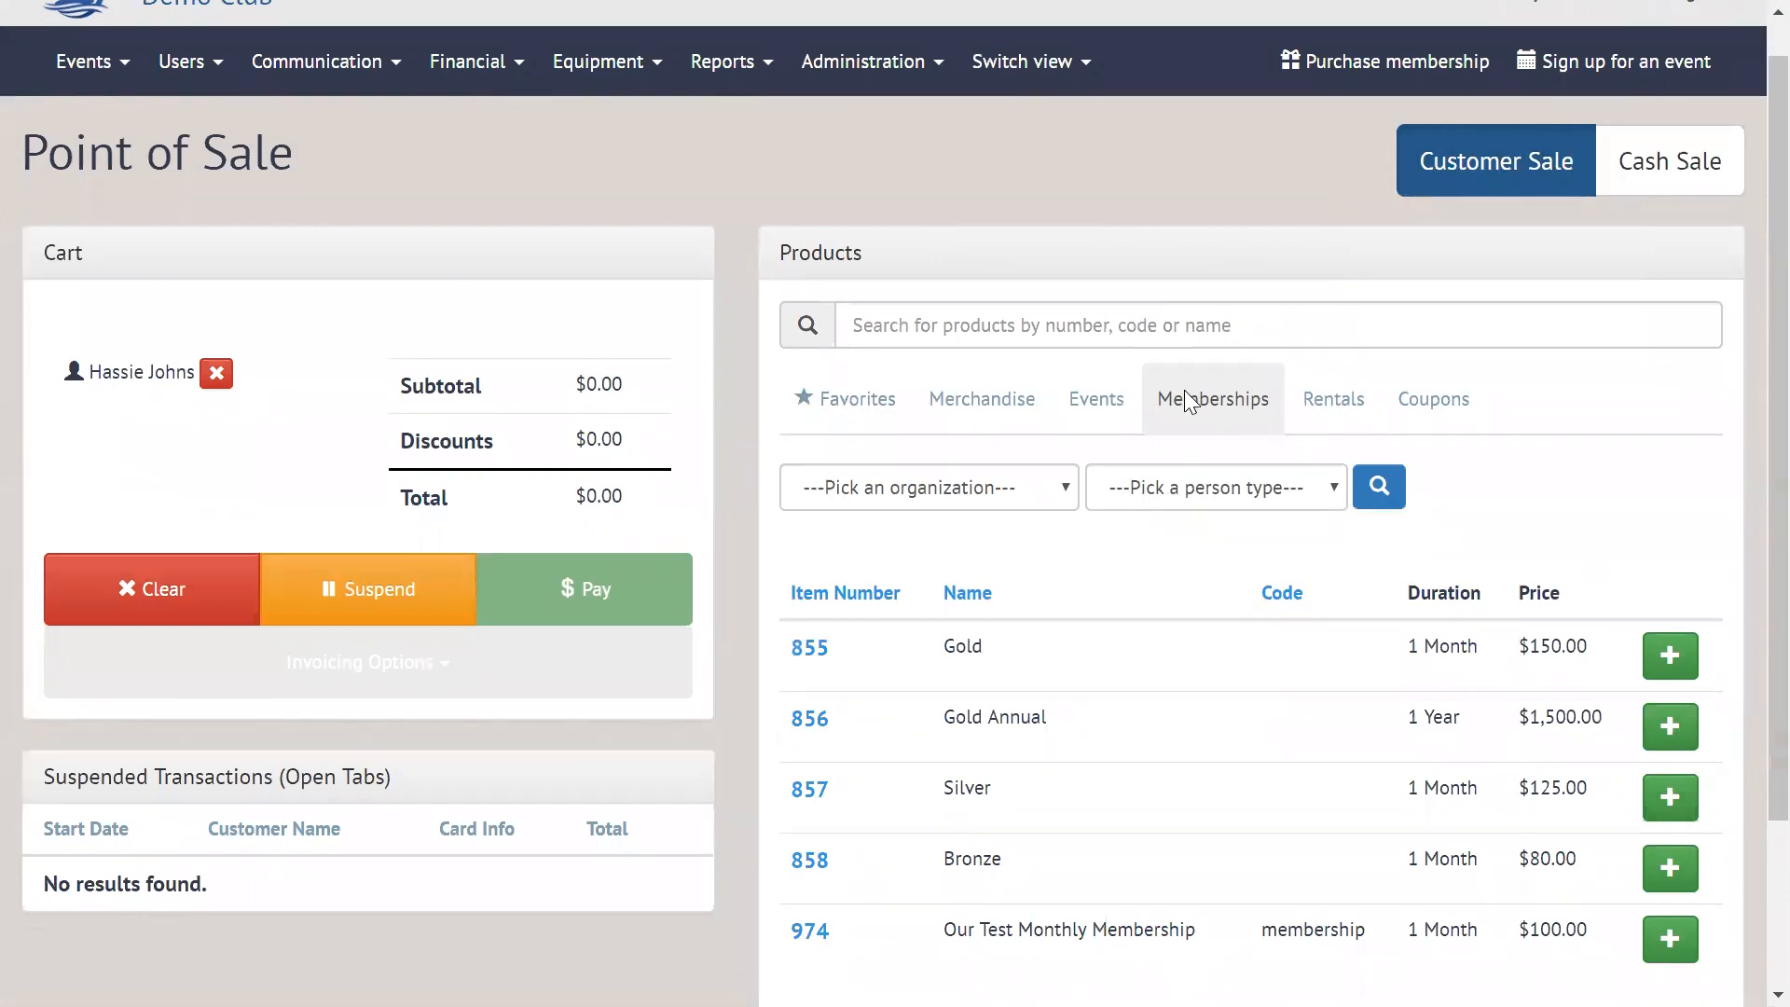
{"action": "scroll", "coordinate": [1483, 520], "scroll_direction": "down", "scroll_amount": 1}
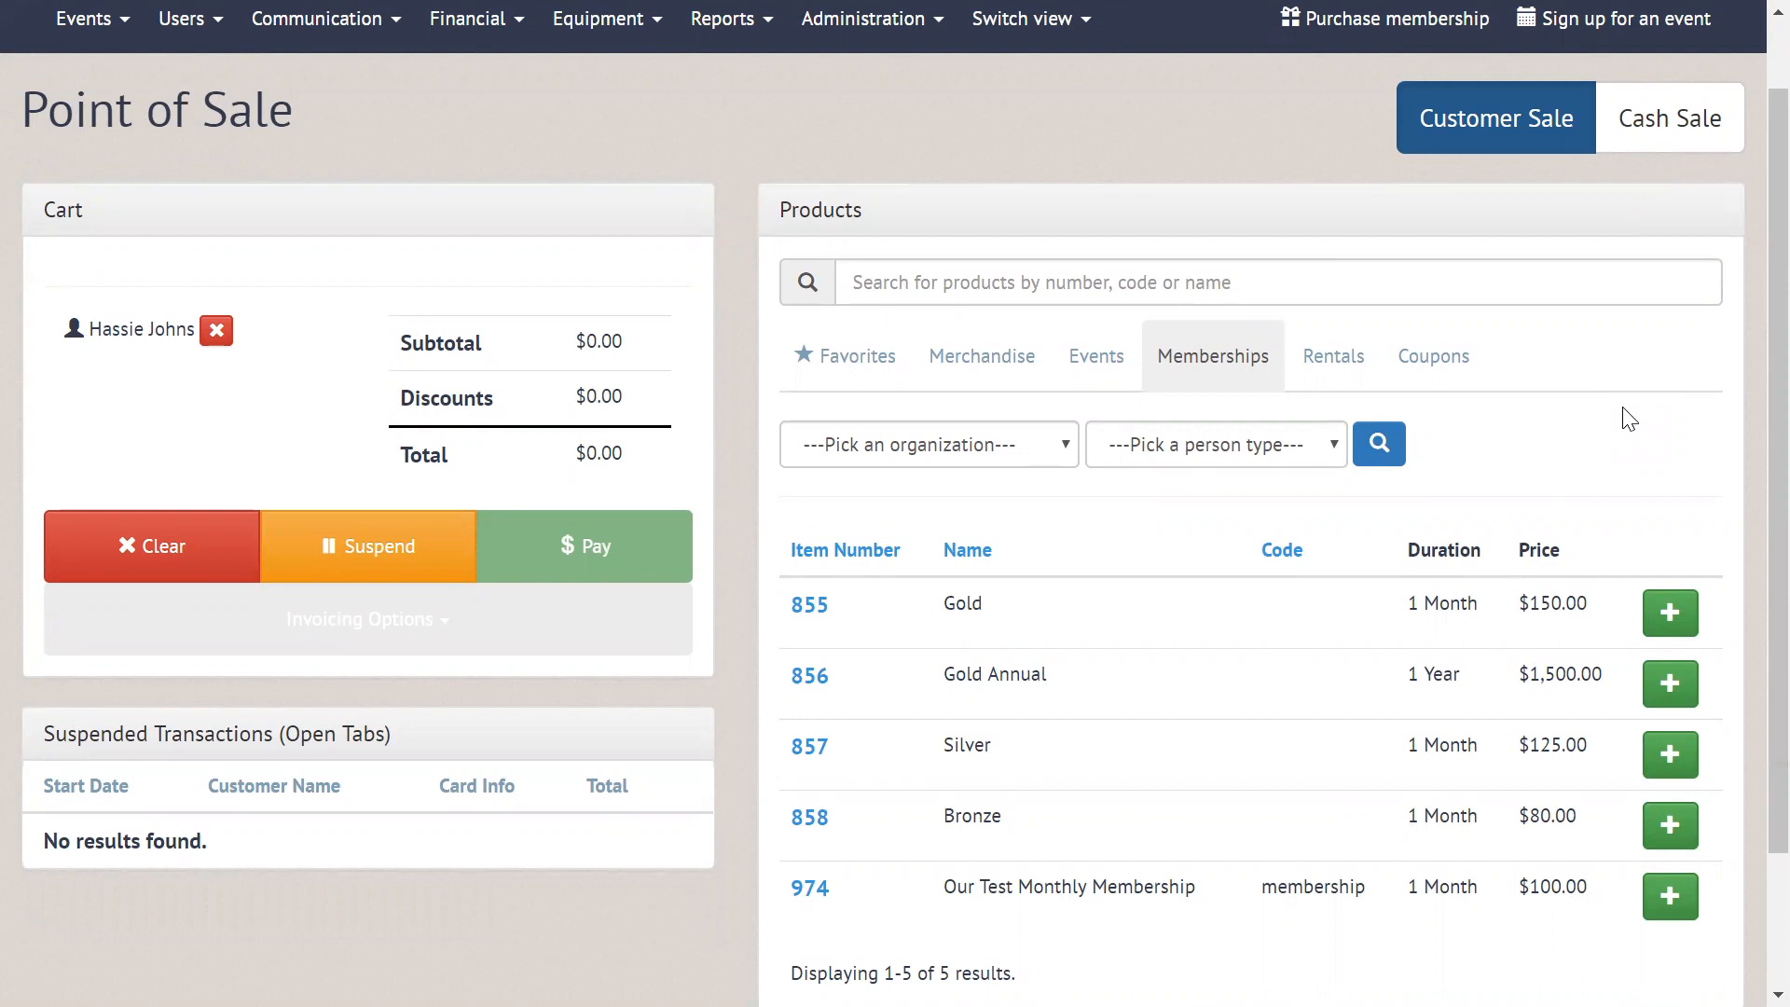
{"action": "left_click", "coordinate": [994, 440]}
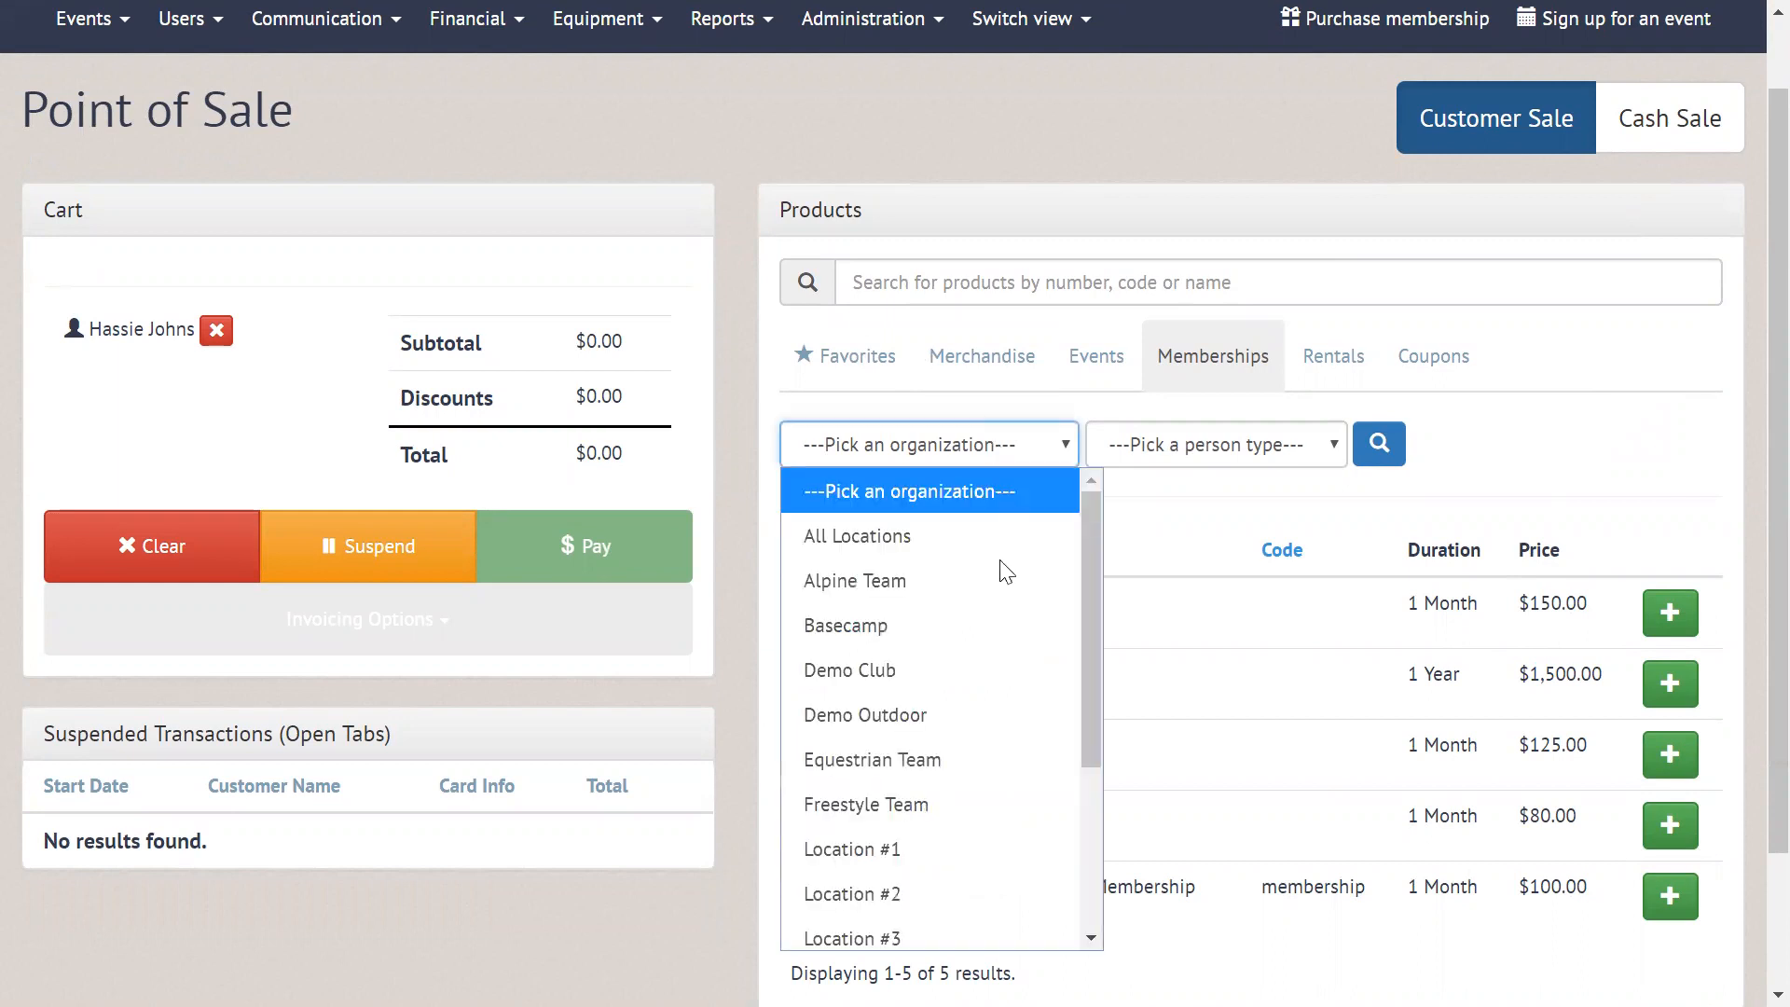
{"action": "scroll", "coordinate": [999, 718], "scroll_direction": "down", "scroll_amount": 1}
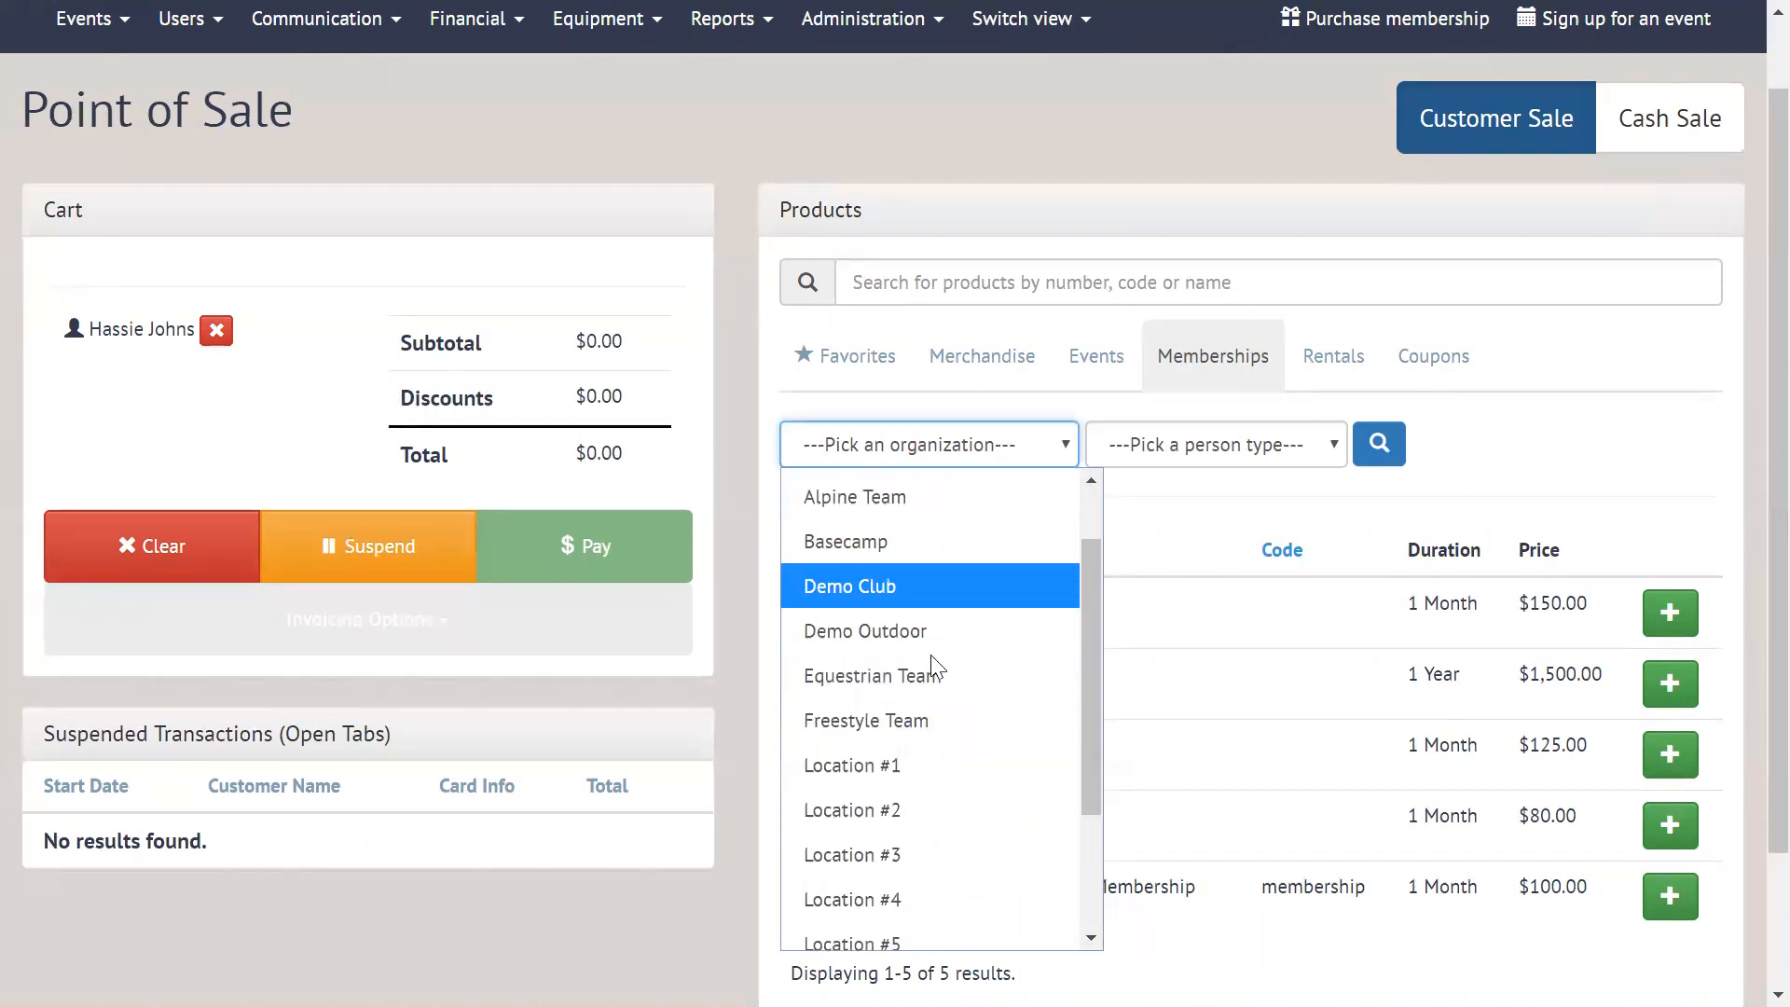
{"action": "scroll", "coordinate": [923, 839], "scroll_direction": "down", "scroll_amount": 1}
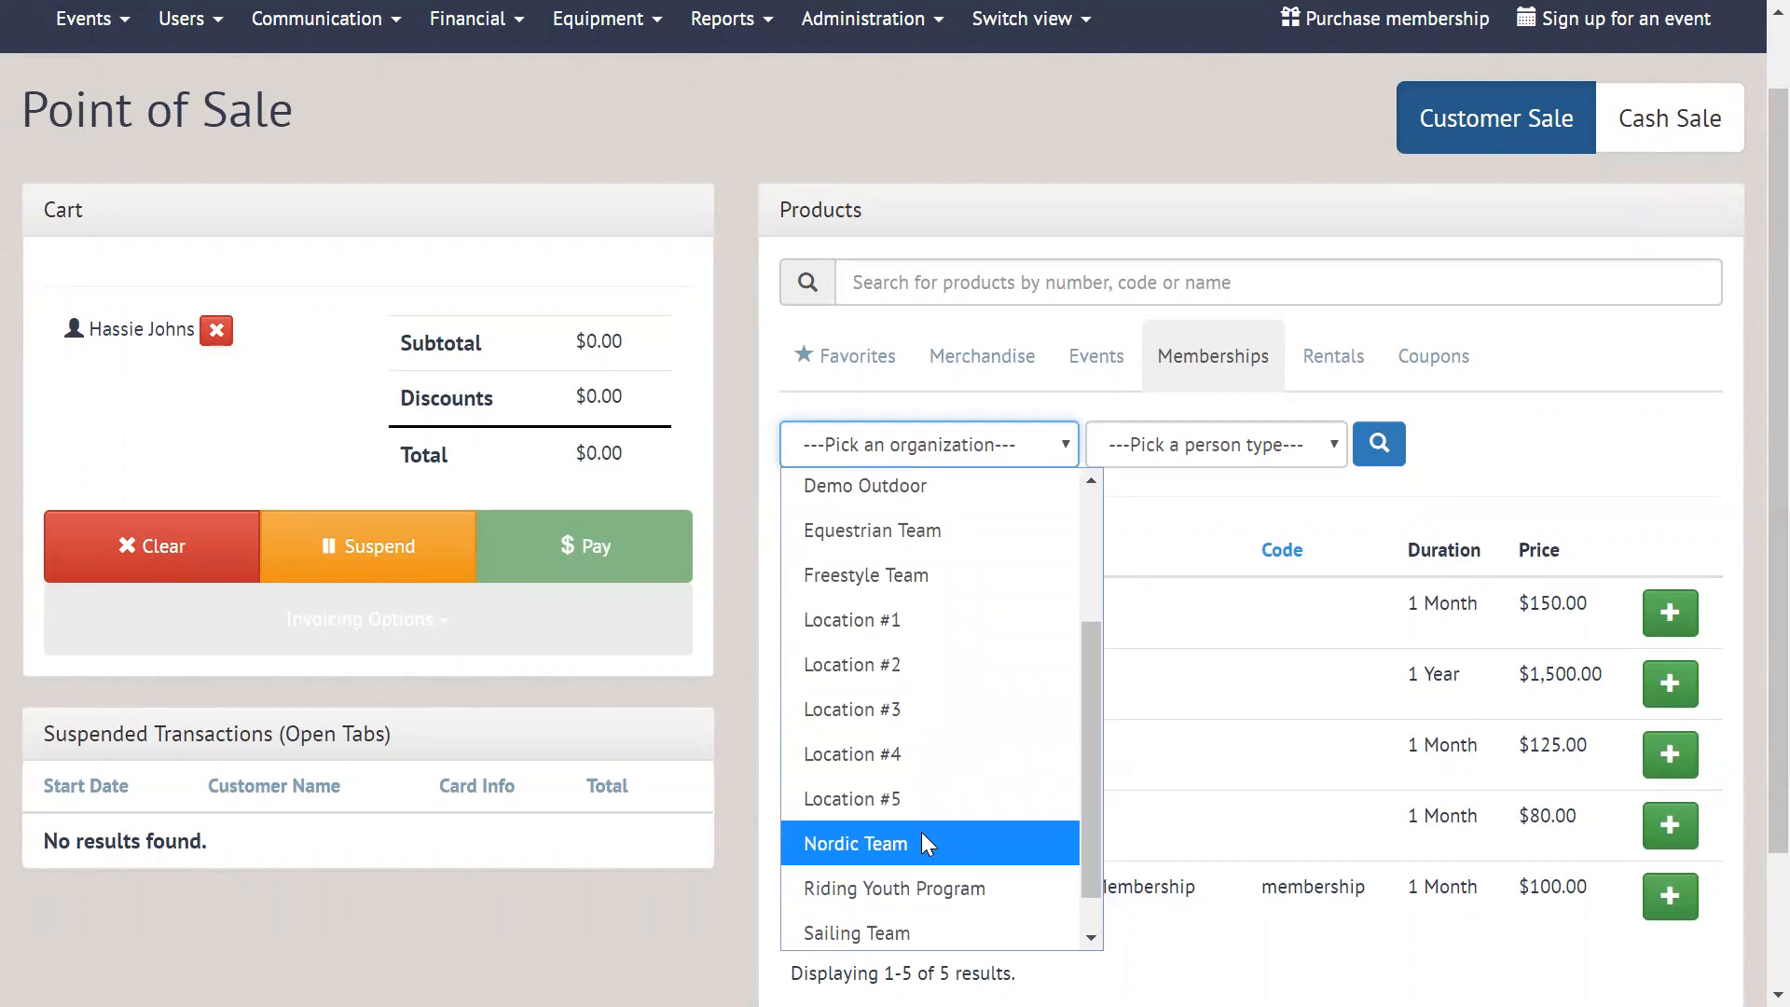
{"action": "left_click", "coordinate": [1239, 488]}
{"action": "left_click", "coordinate": [1255, 438]}
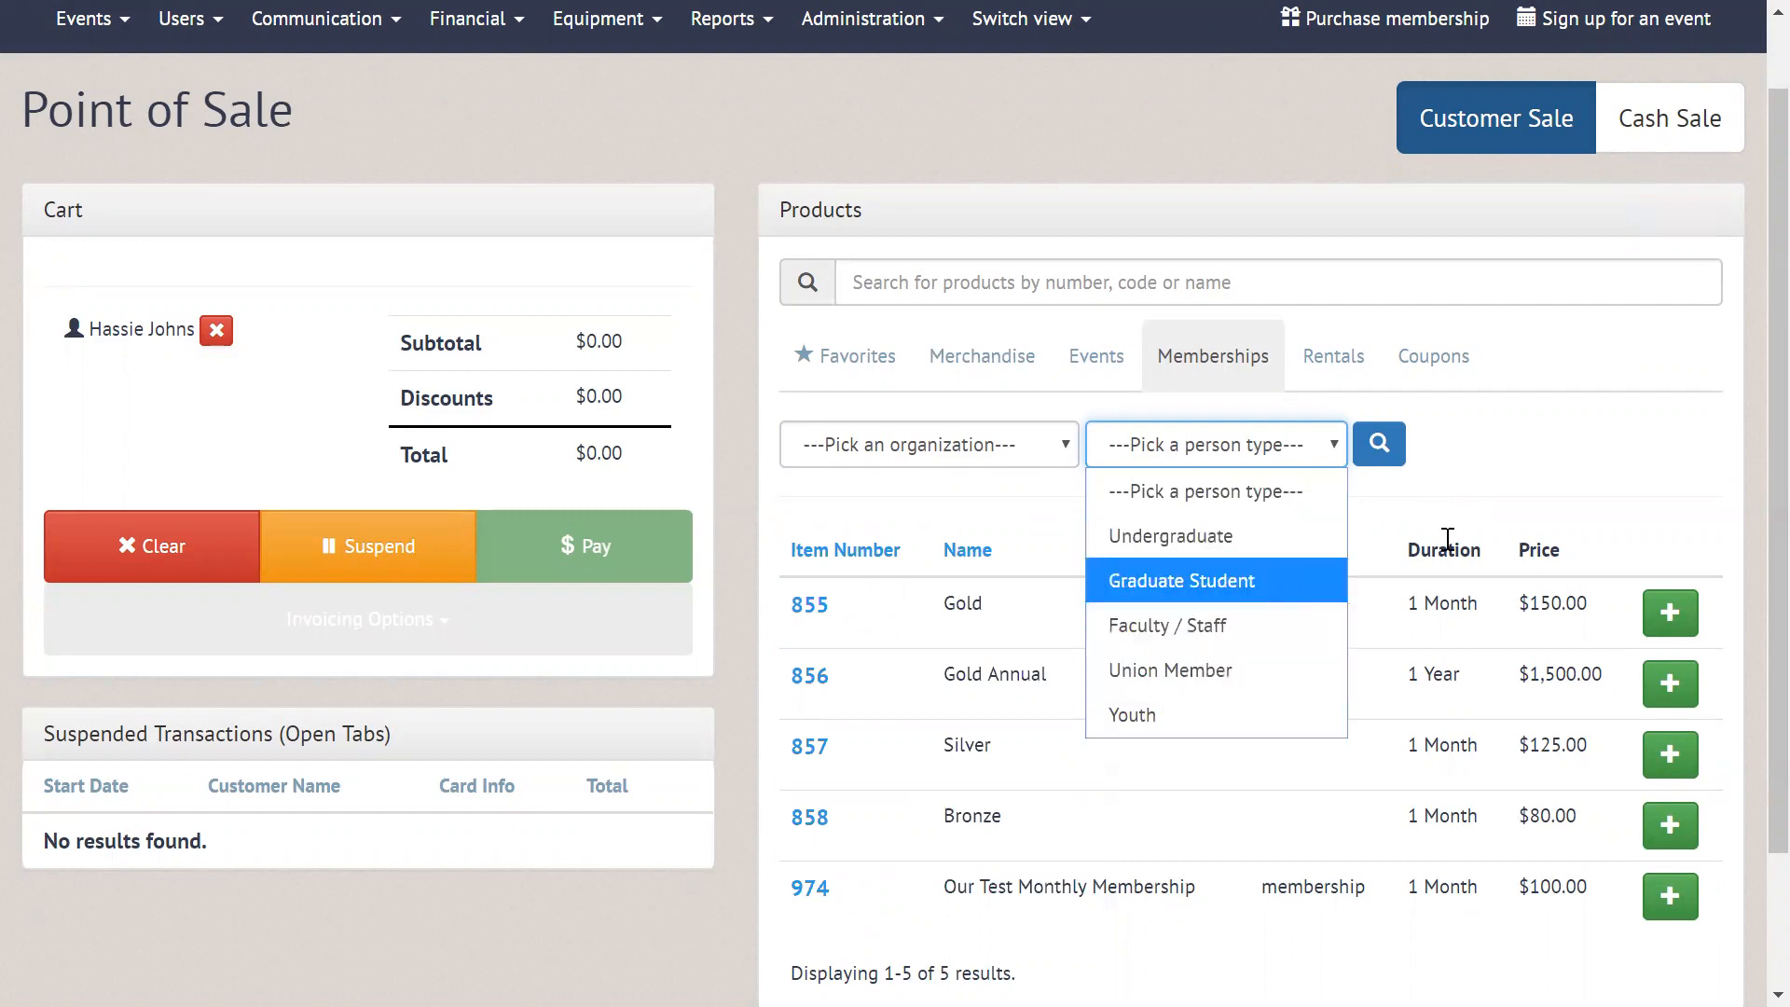
{"action": "left_click", "coordinate": [1534, 499]}
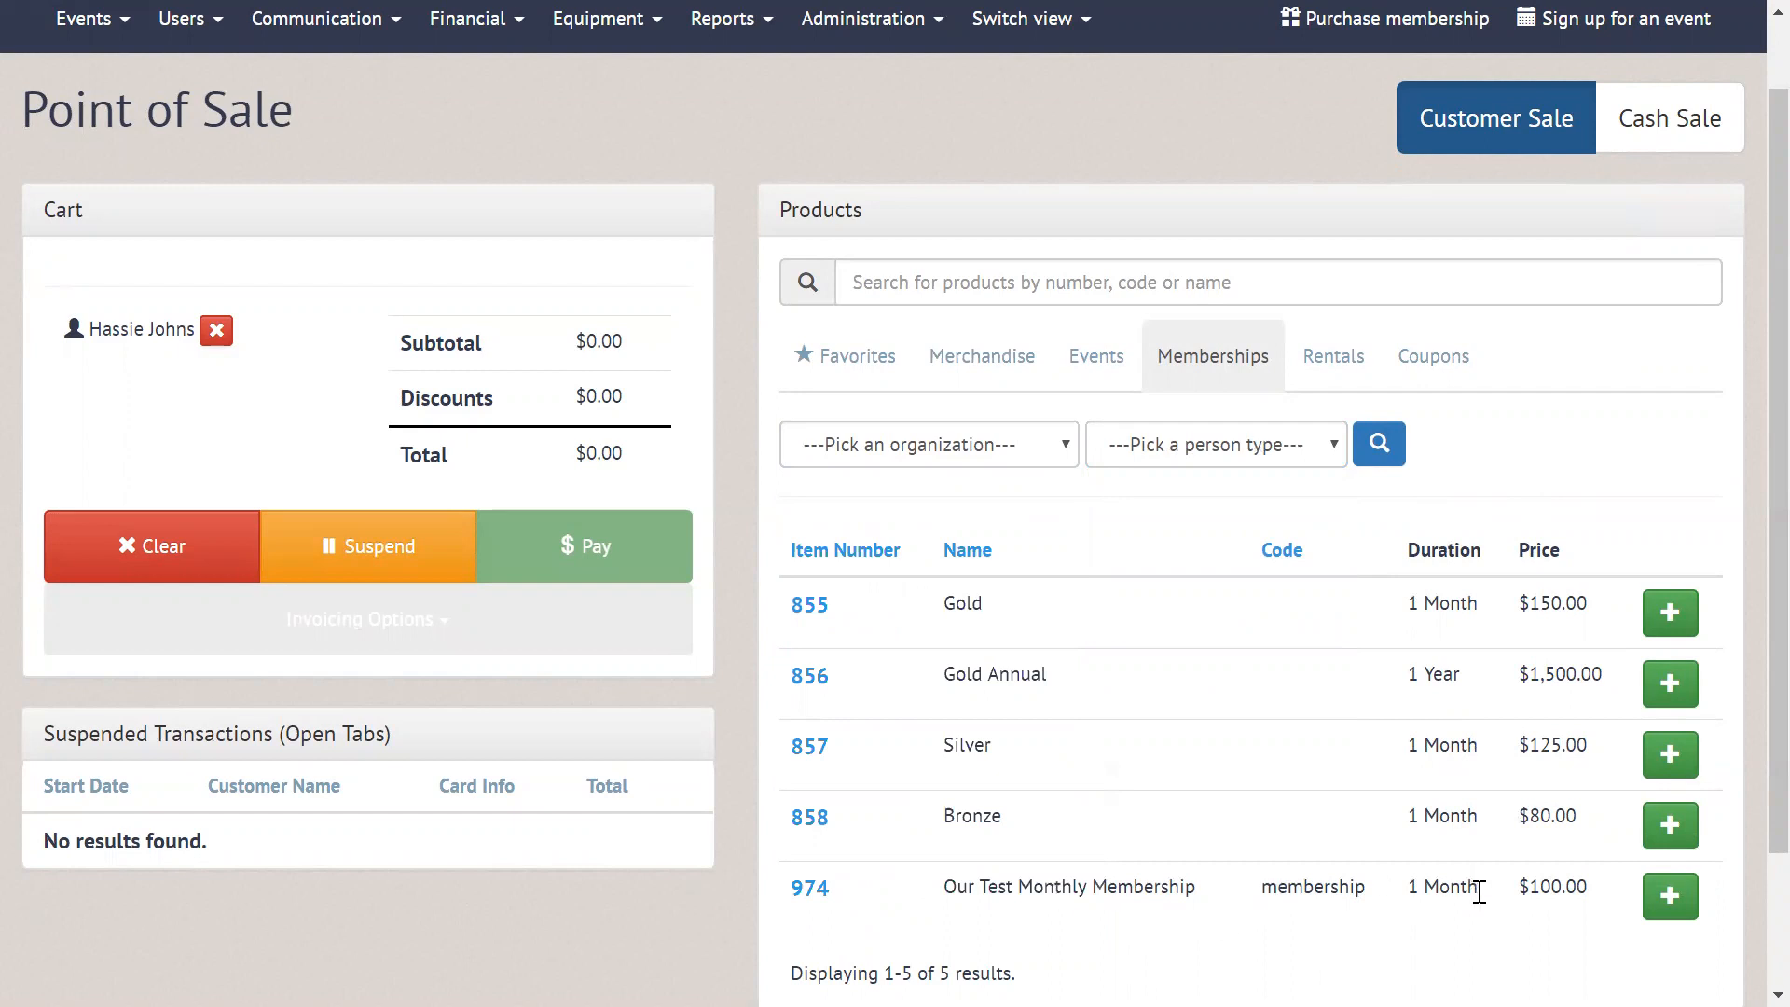
Step: Add Our Test Monthly Membership, with its 1 Month duration, to the customer's cart
{"action": "left_click_drag", "start_coordinate": [1491, 891], "coordinate": [1412, 888]}
{"action": "left_click", "coordinate": [1674, 914]}
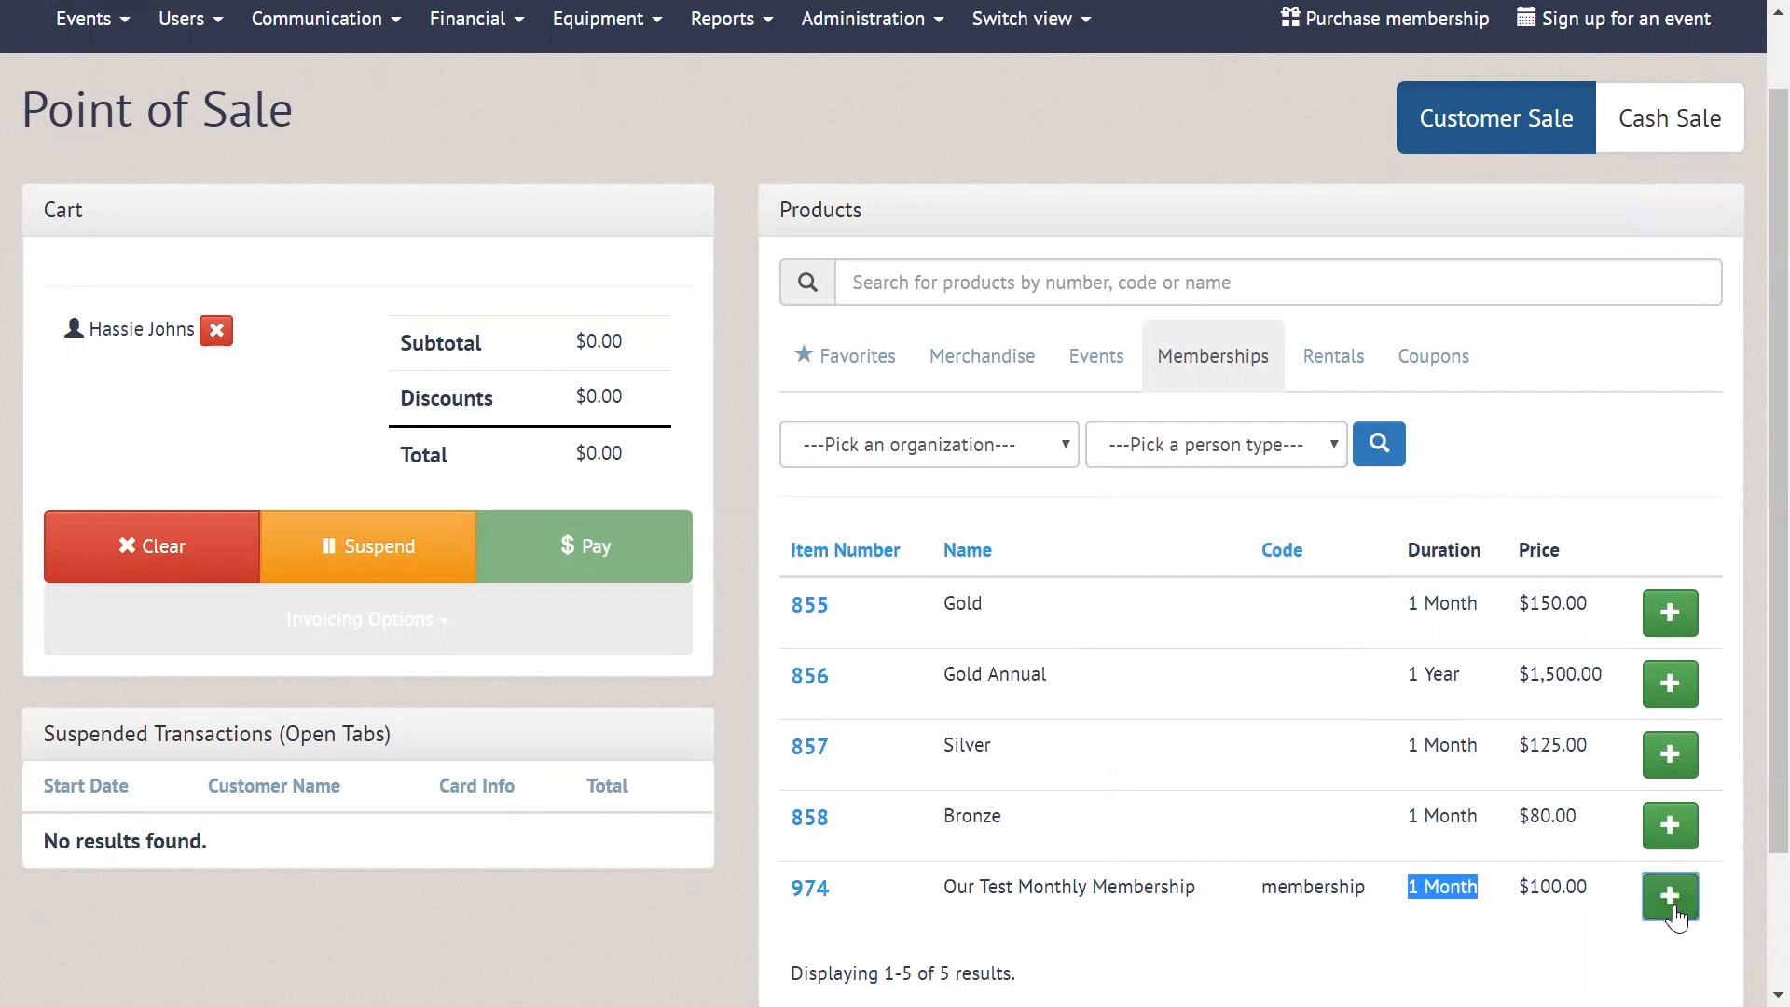
{"action": "left_click", "coordinate": [1624, 438]}
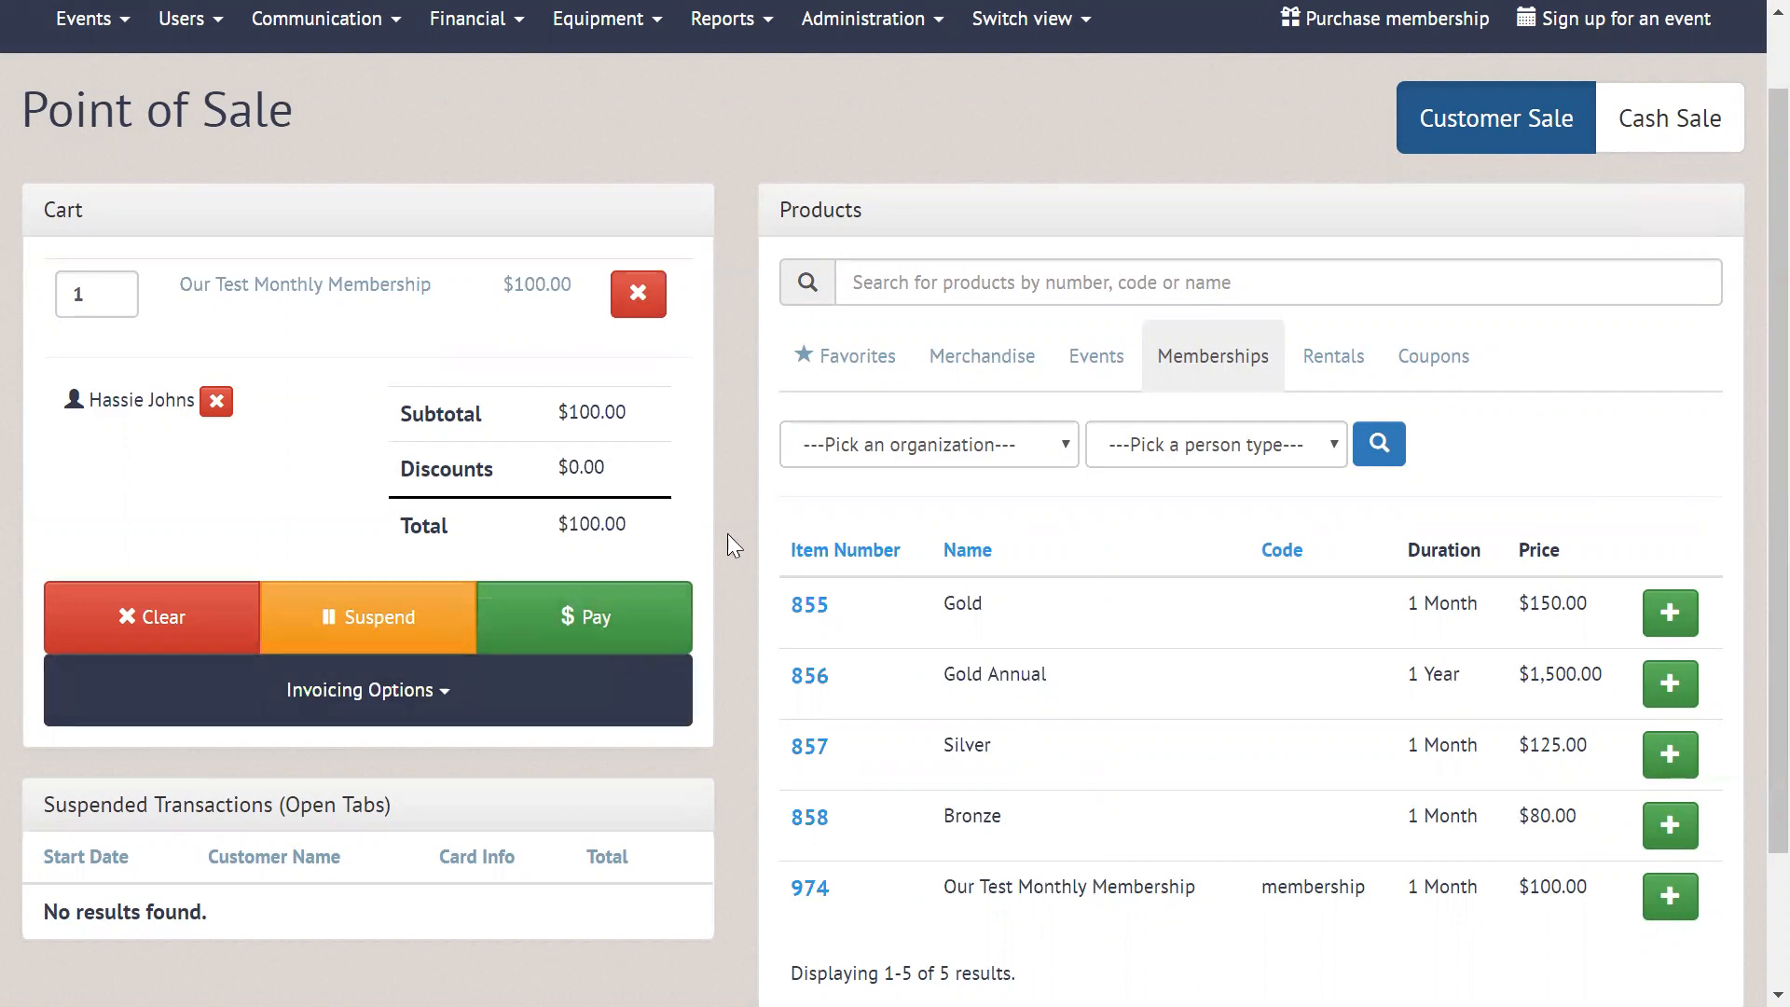
Step: Start a recurring invoice from the cart, billing the first term immediately and setting the next billing date to 06/01/2019
{"action": "left_click", "coordinate": [417, 706]}
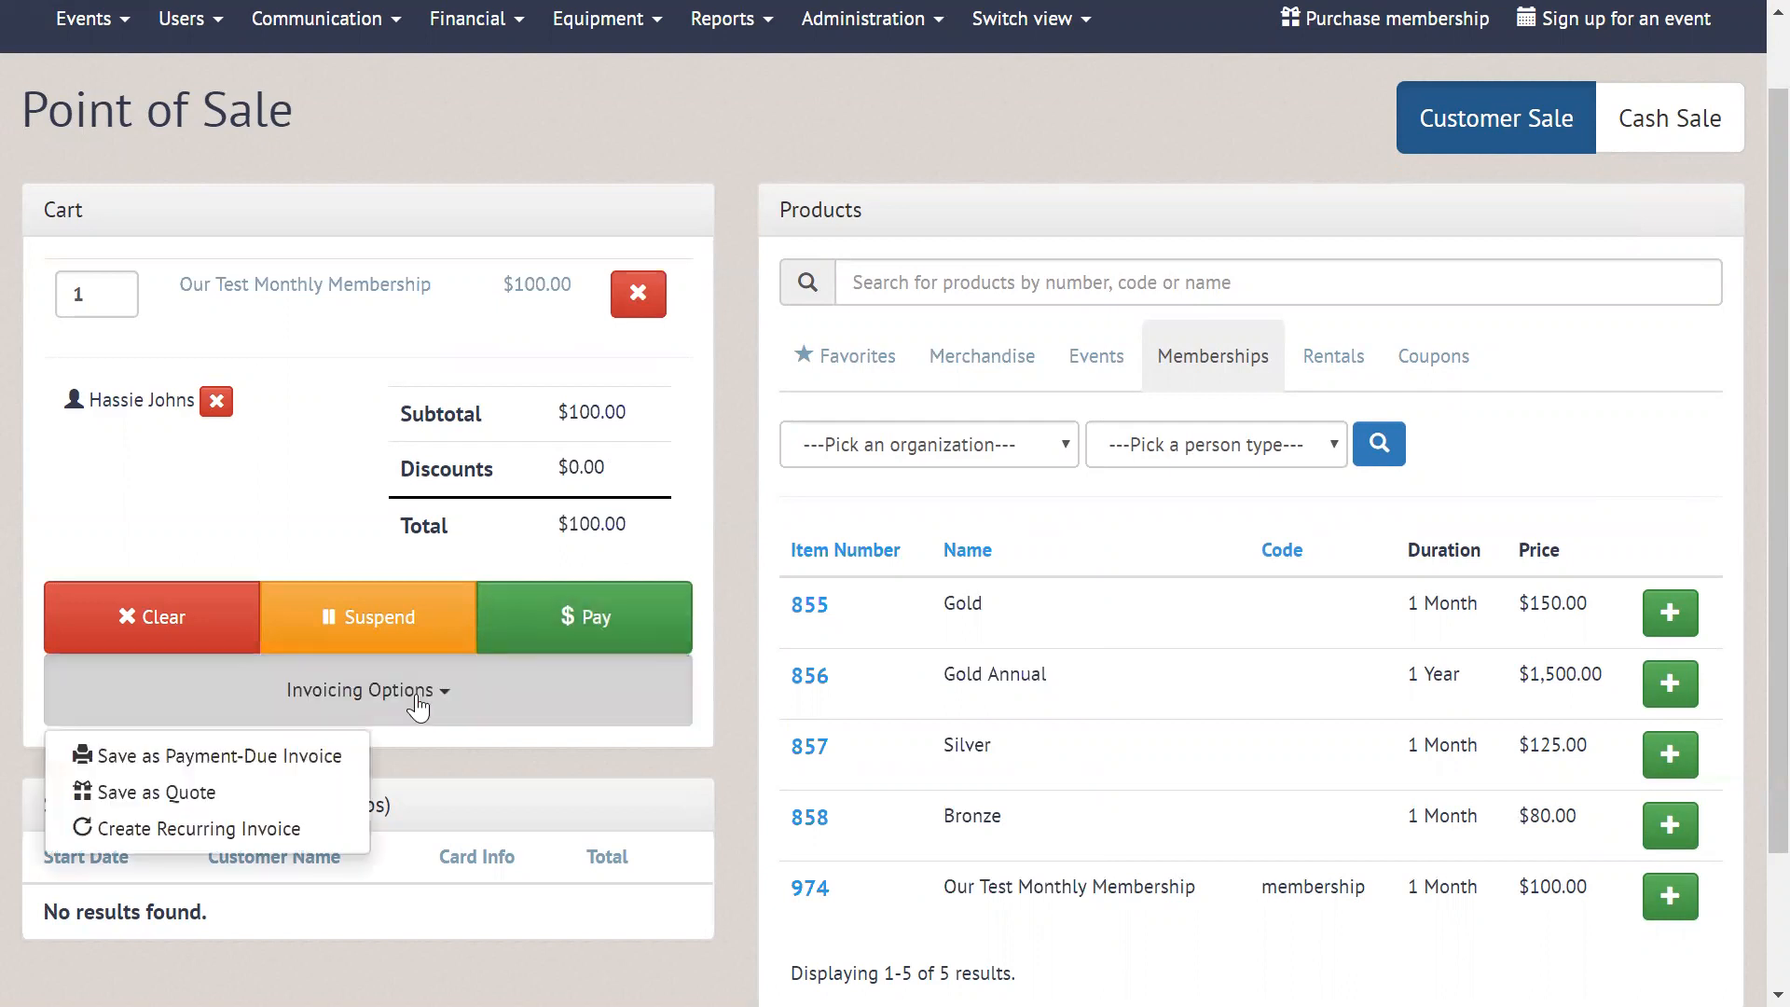
{"action": "left_click", "coordinate": [311, 829]}
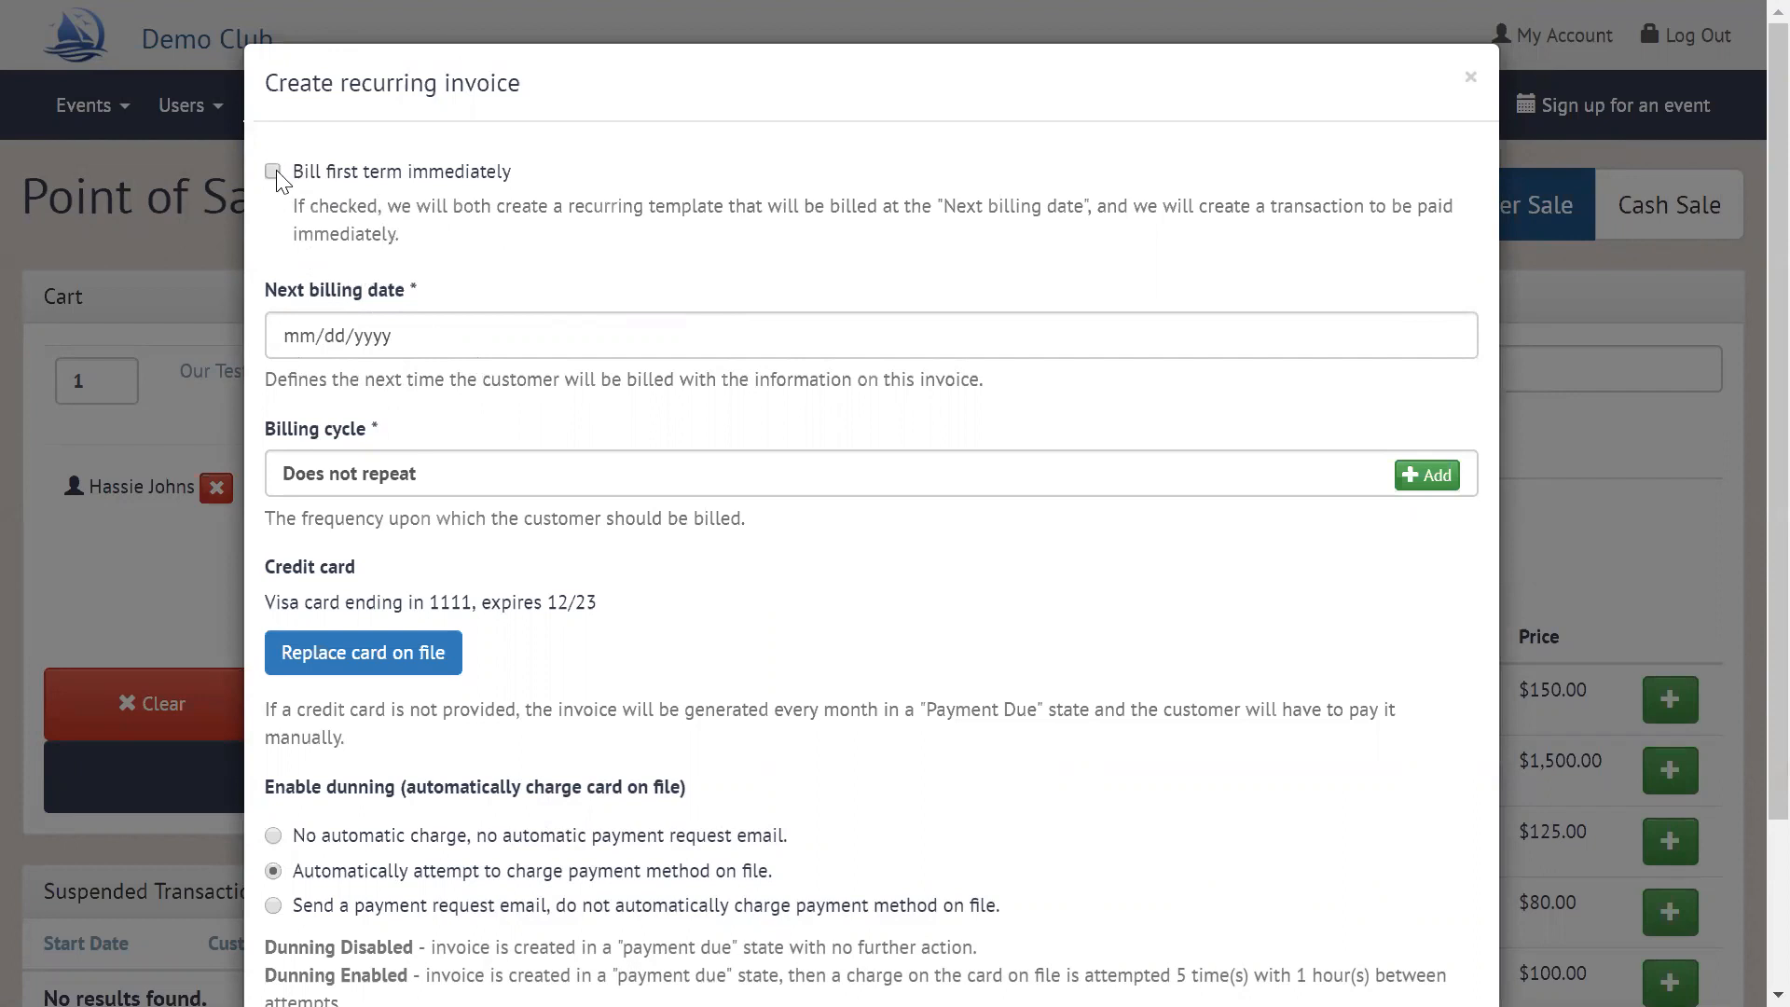
{"action": "left_click", "coordinate": [300, 337]}
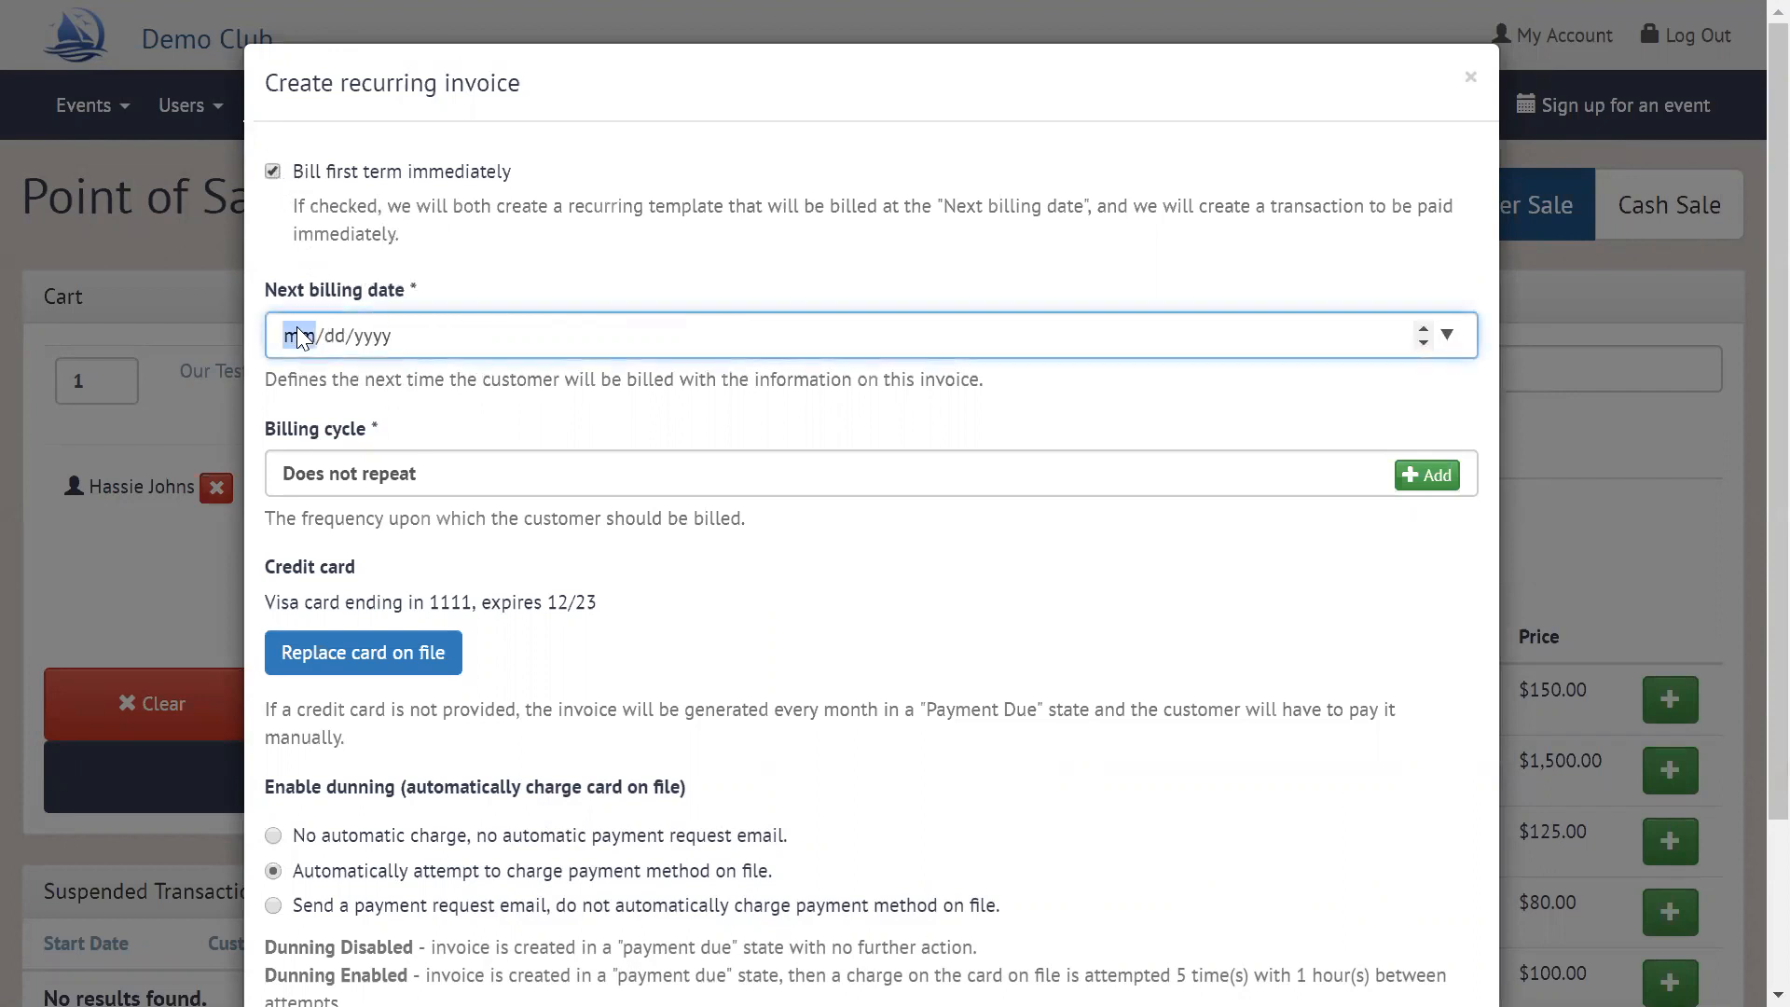
{"action": "type", "text": "06/01/"}
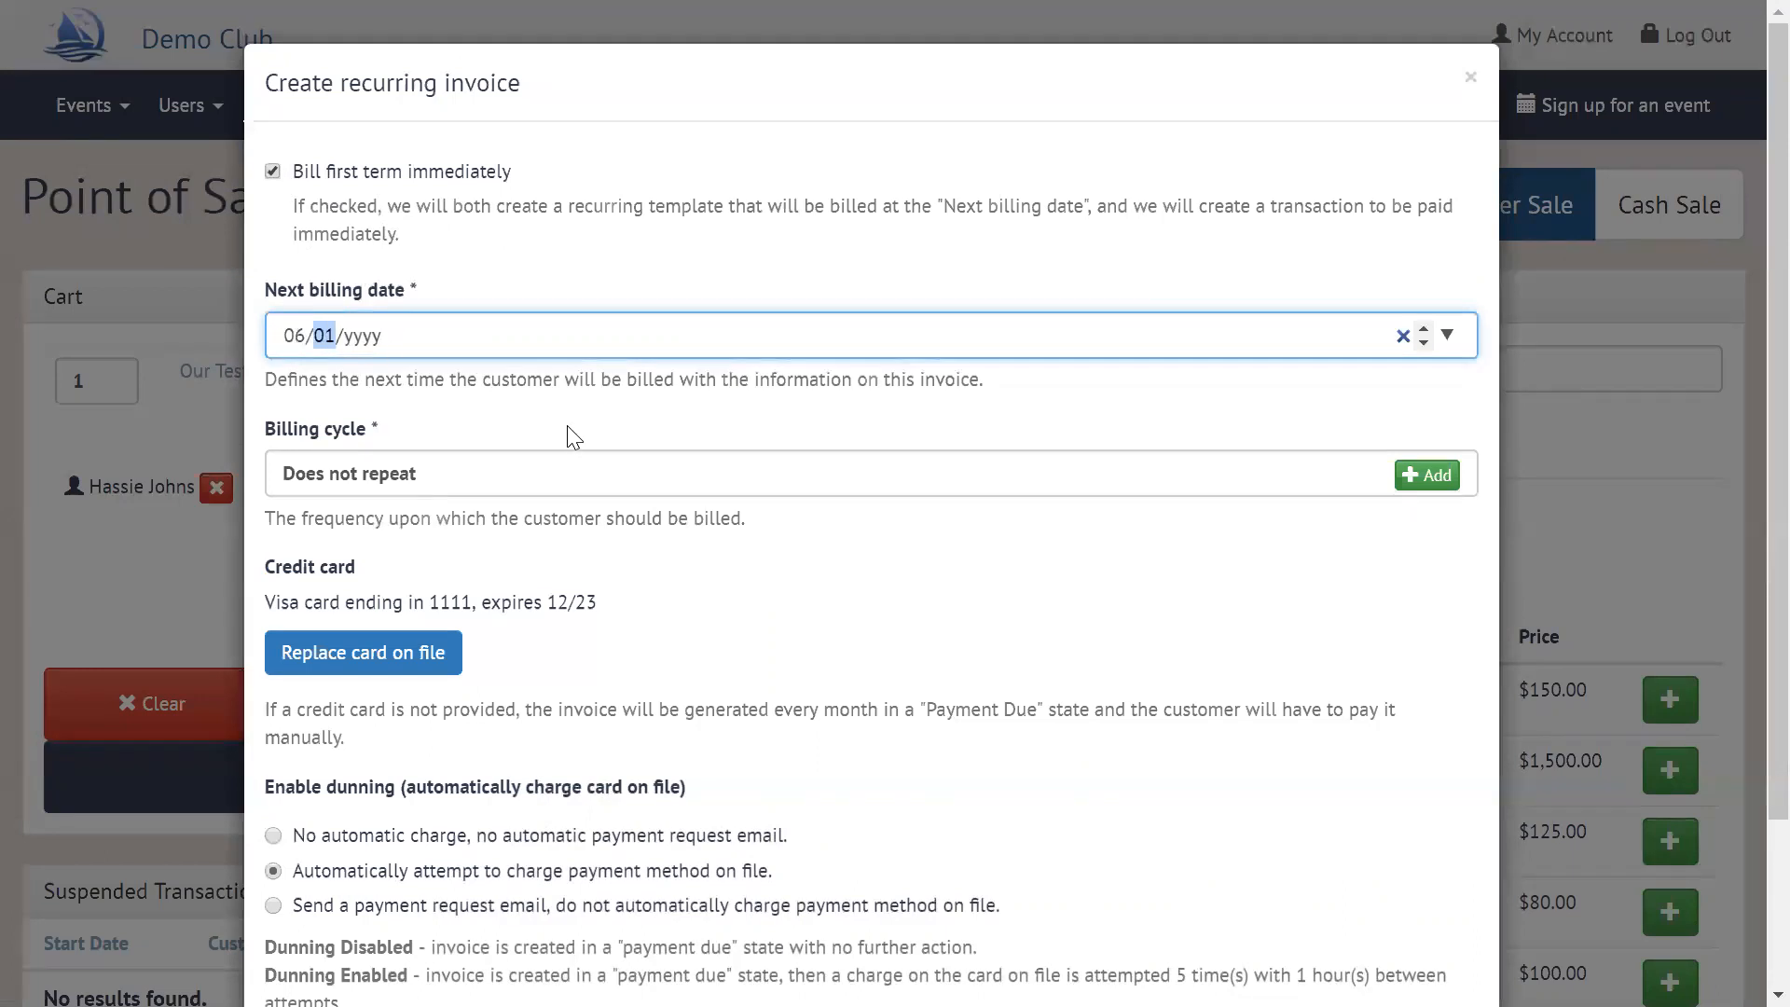
{"action": "type", "text": "0020"}
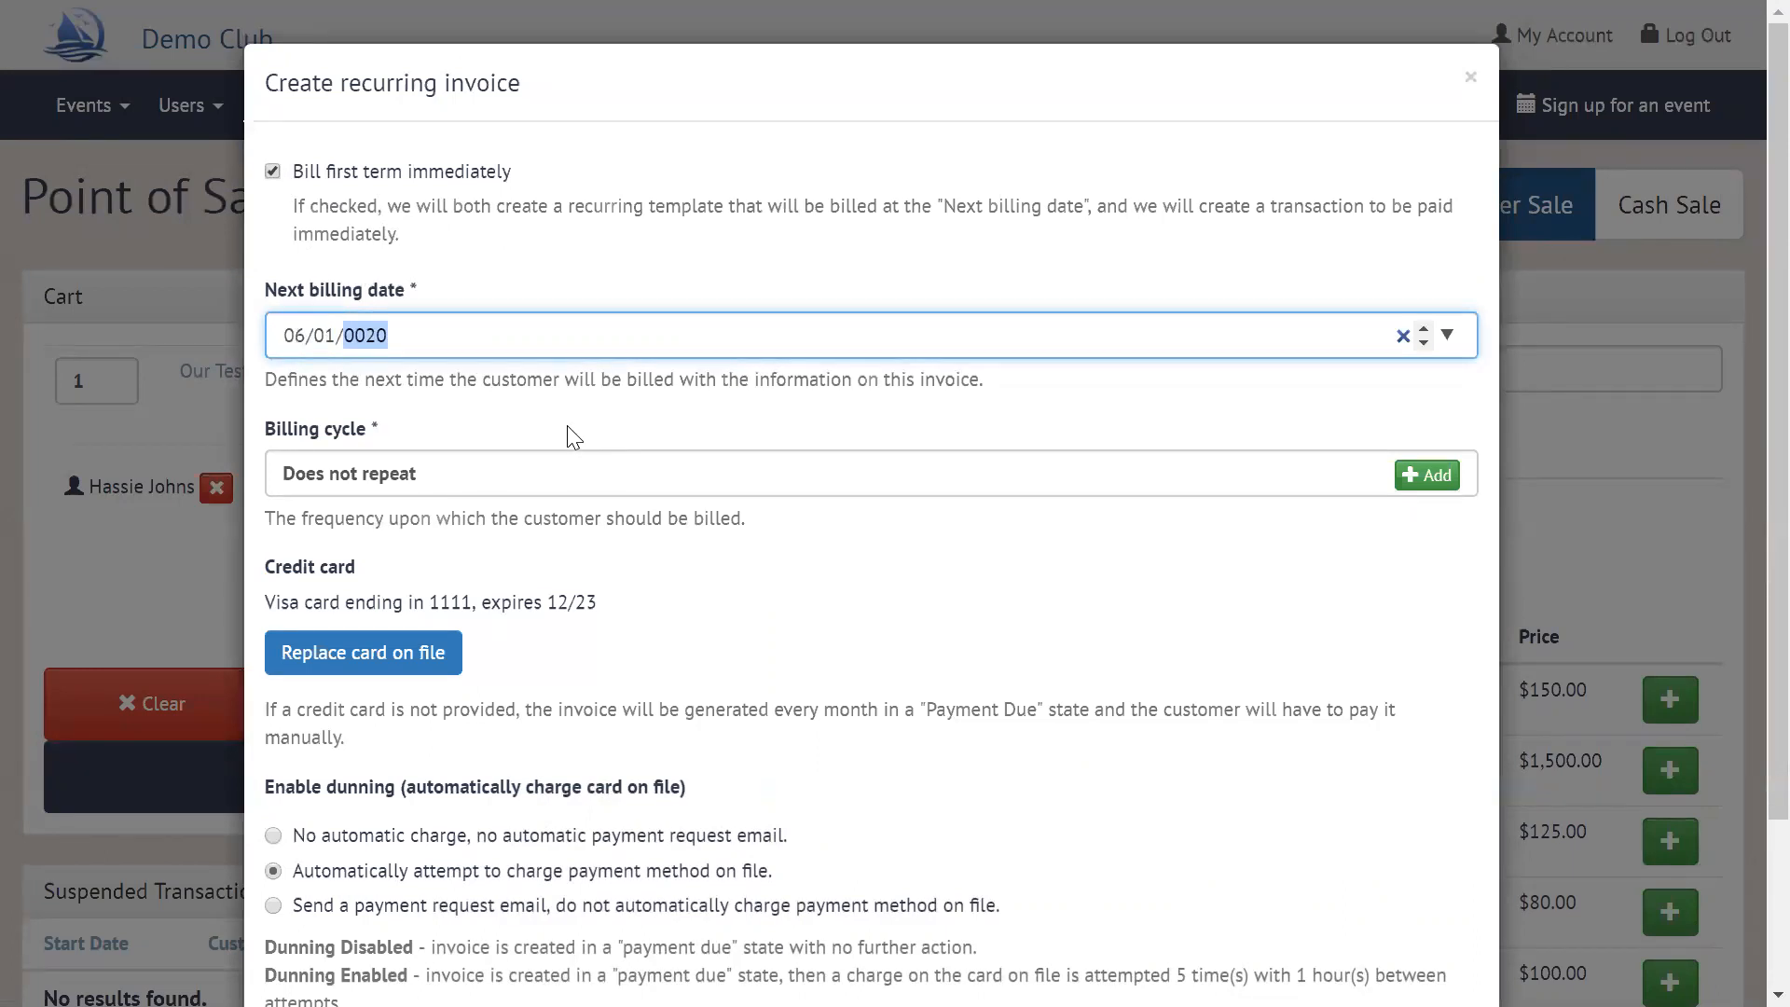
{"action": "type", "text": "19"}
{"action": "left_click", "coordinate": [574, 436]}
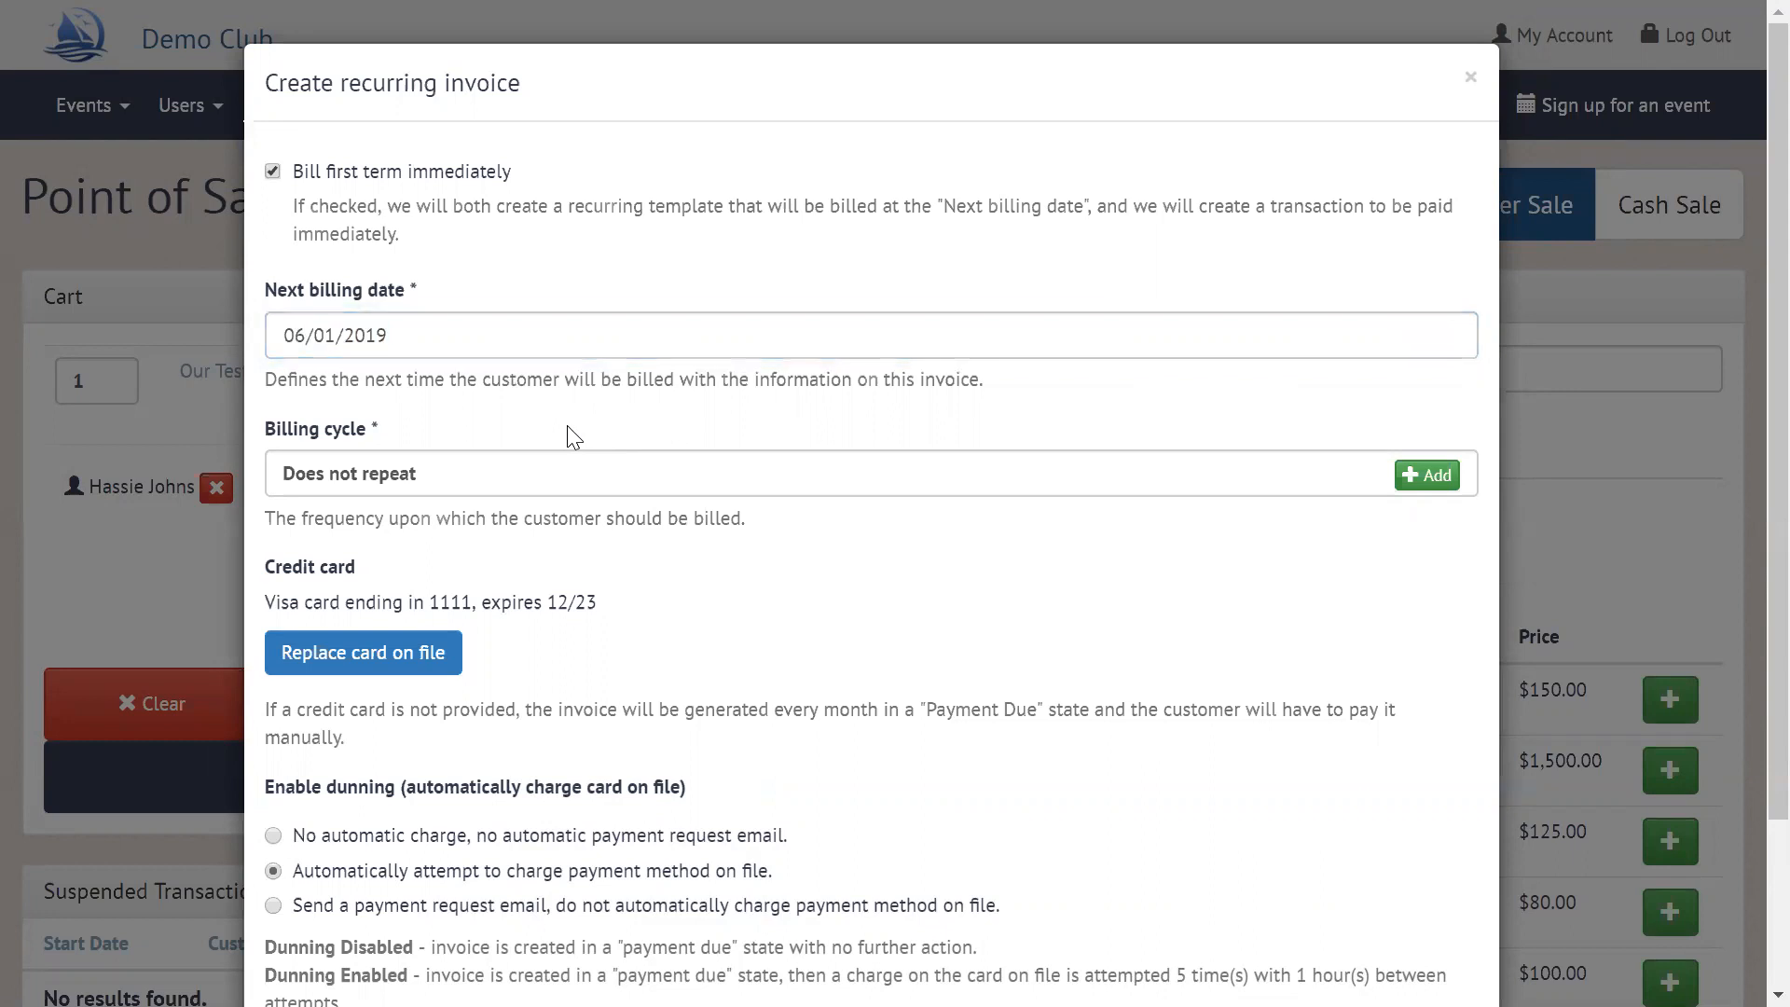
Step: Add a billing cycle to the recurring invoice that repeats monthly, every 1 month
{"action": "scroll", "coordinate": [574, 437], "scroll_direction": "down", "scroll_amount": 1}
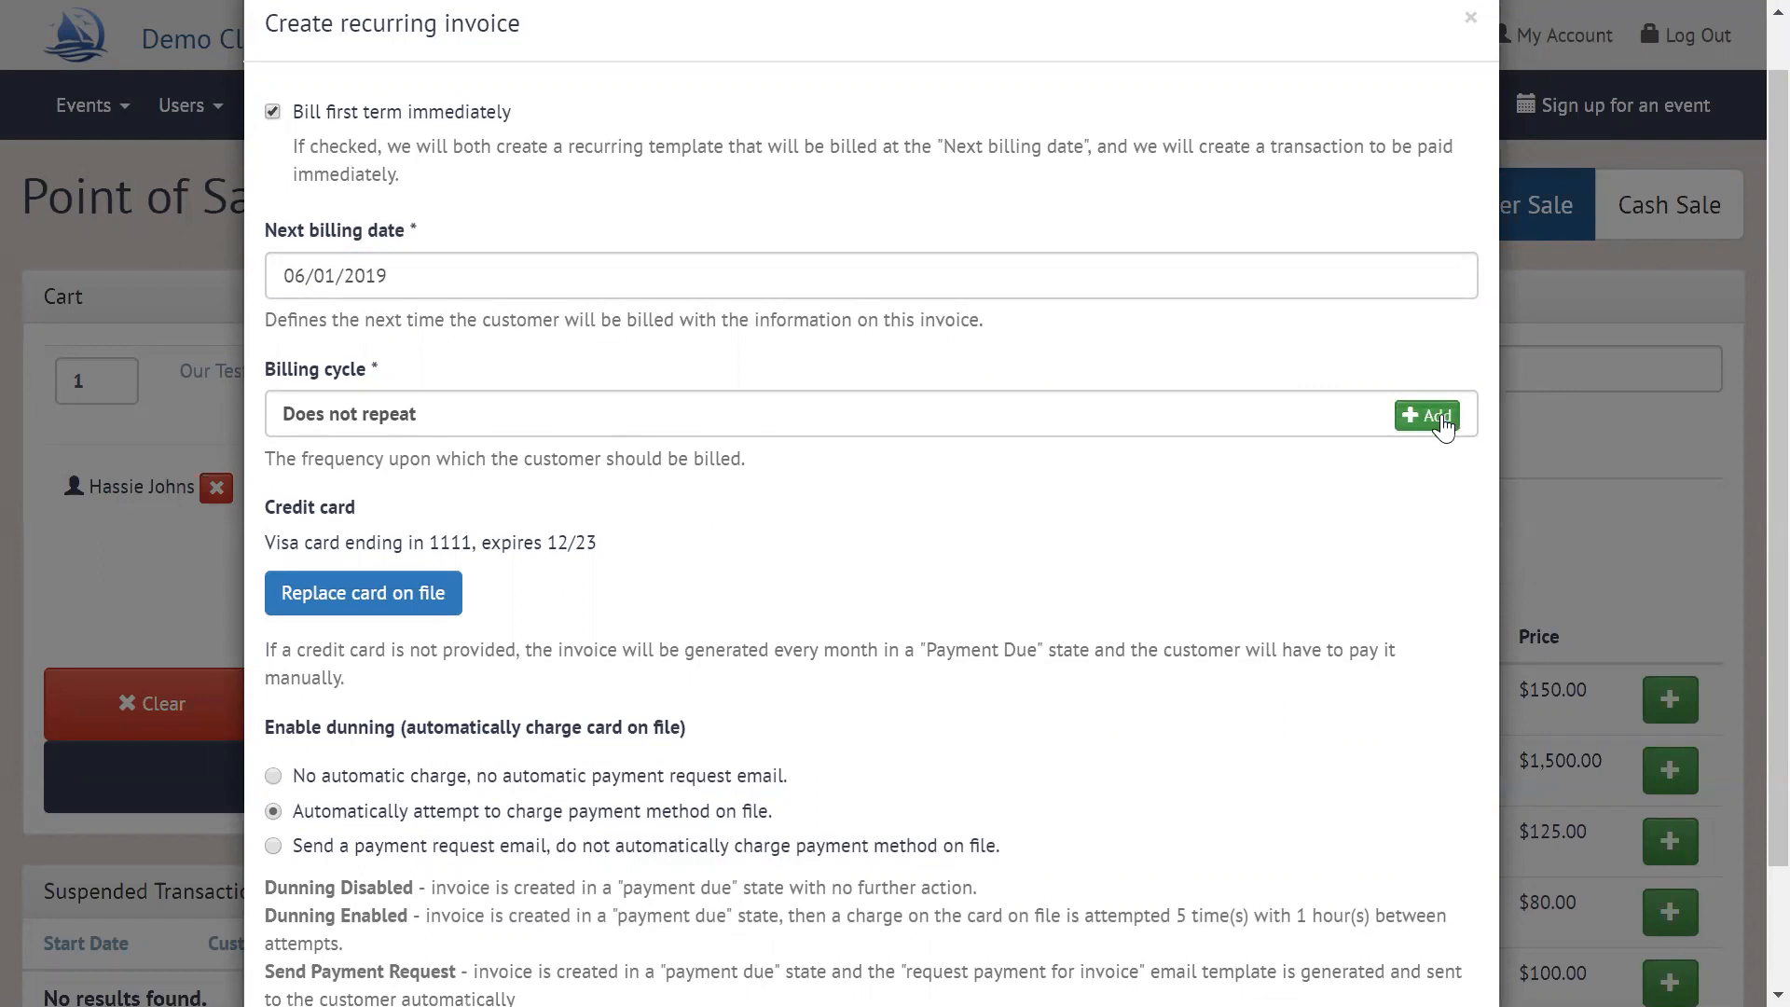
{"action": "left_click", "coordinate": [1427, 415]}
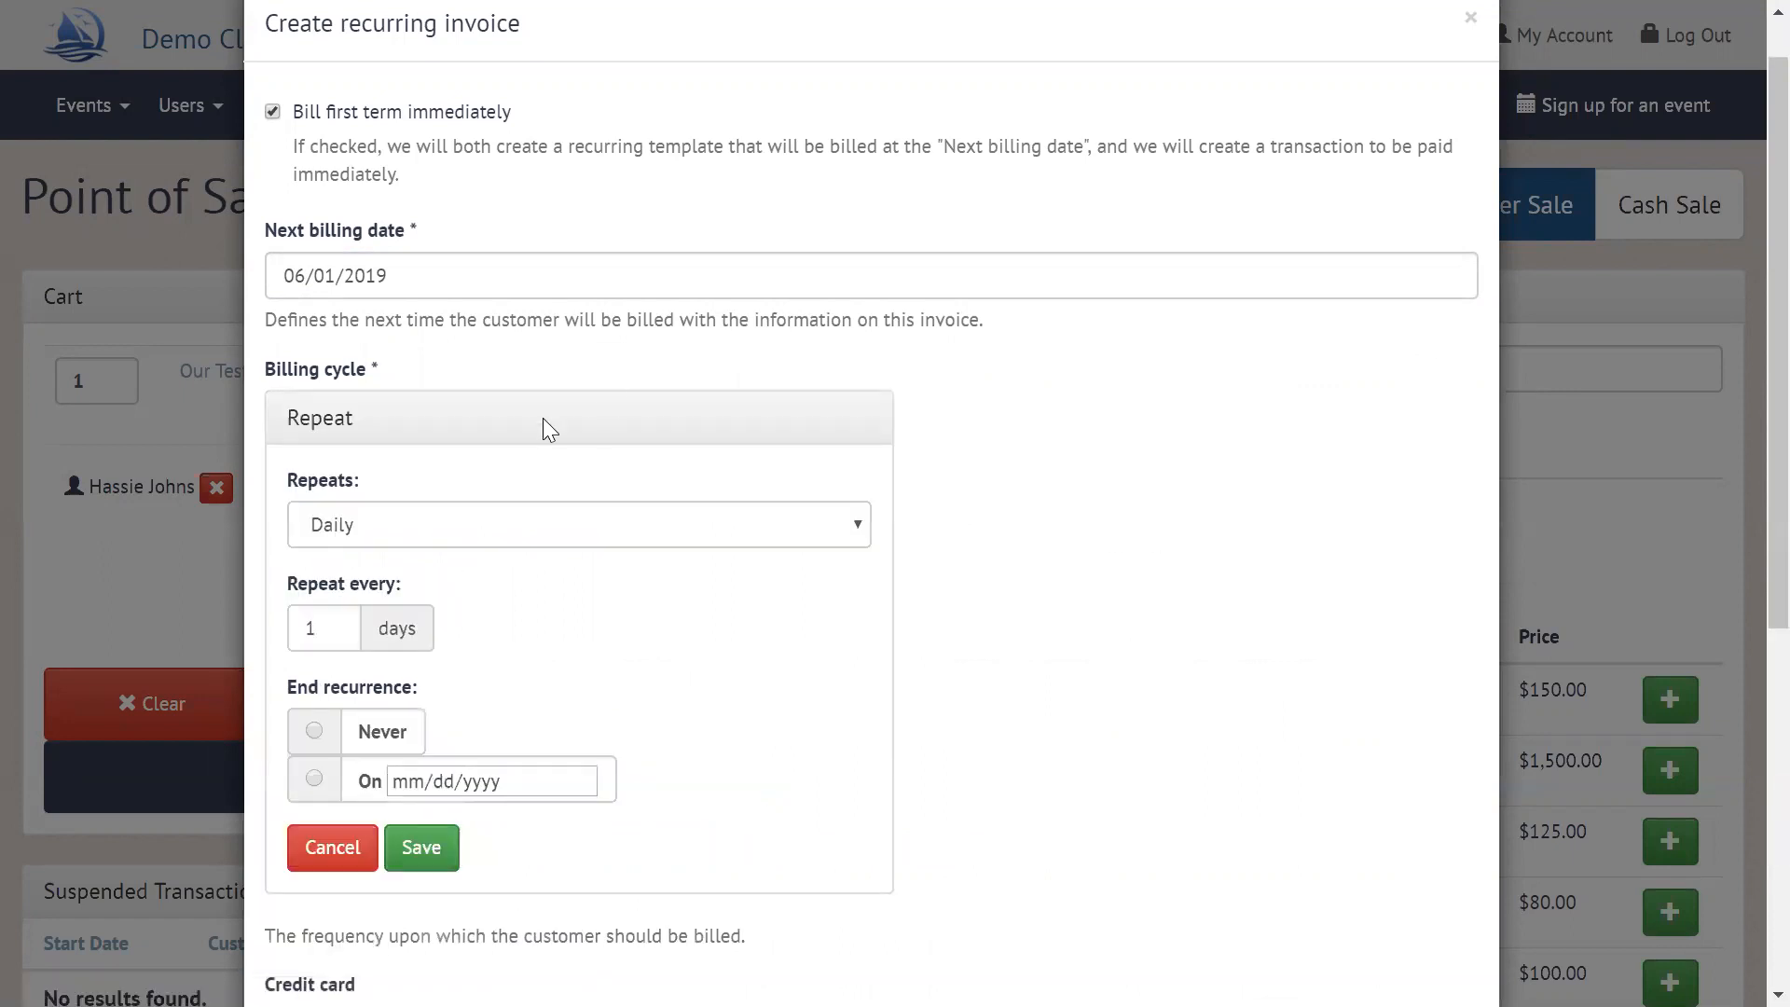
{"action": "scroll", "coordinate": [543, 419], "scroll_direction": "down", "scroll_amount": 1}
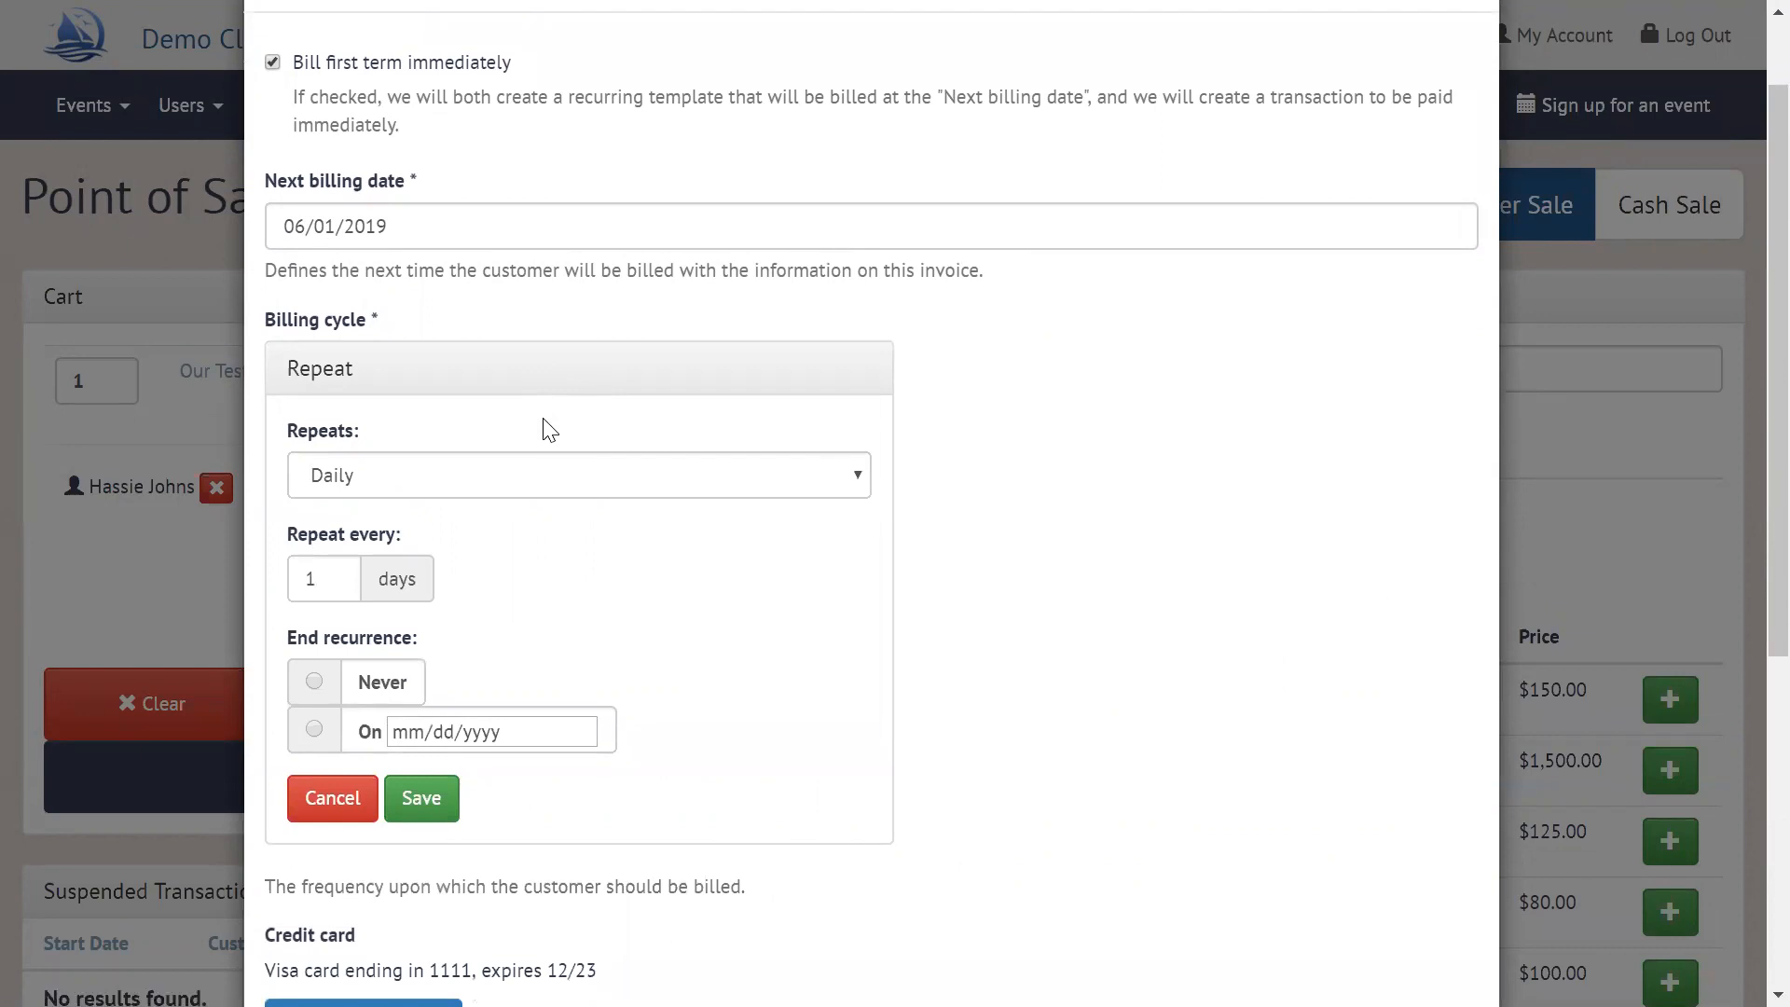
{"action": "left_click", "coordinate": [567, 481]}
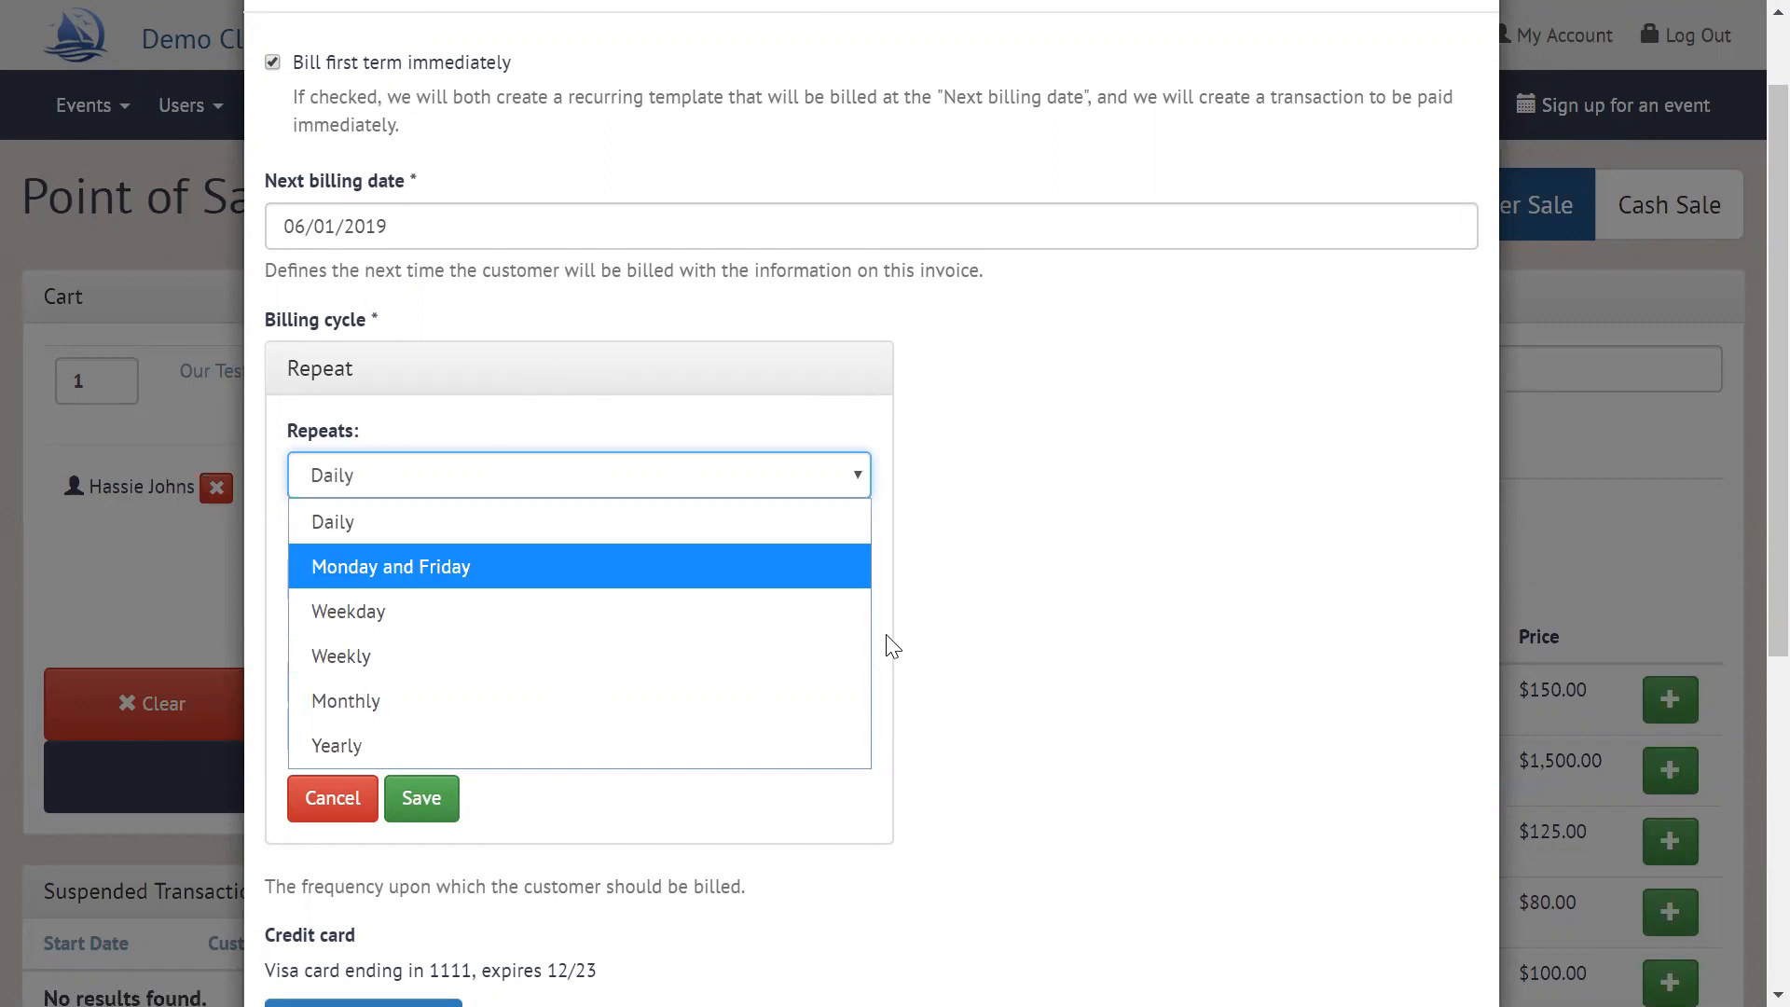
{"action": "left_click", "coordinate": [393, 701]}
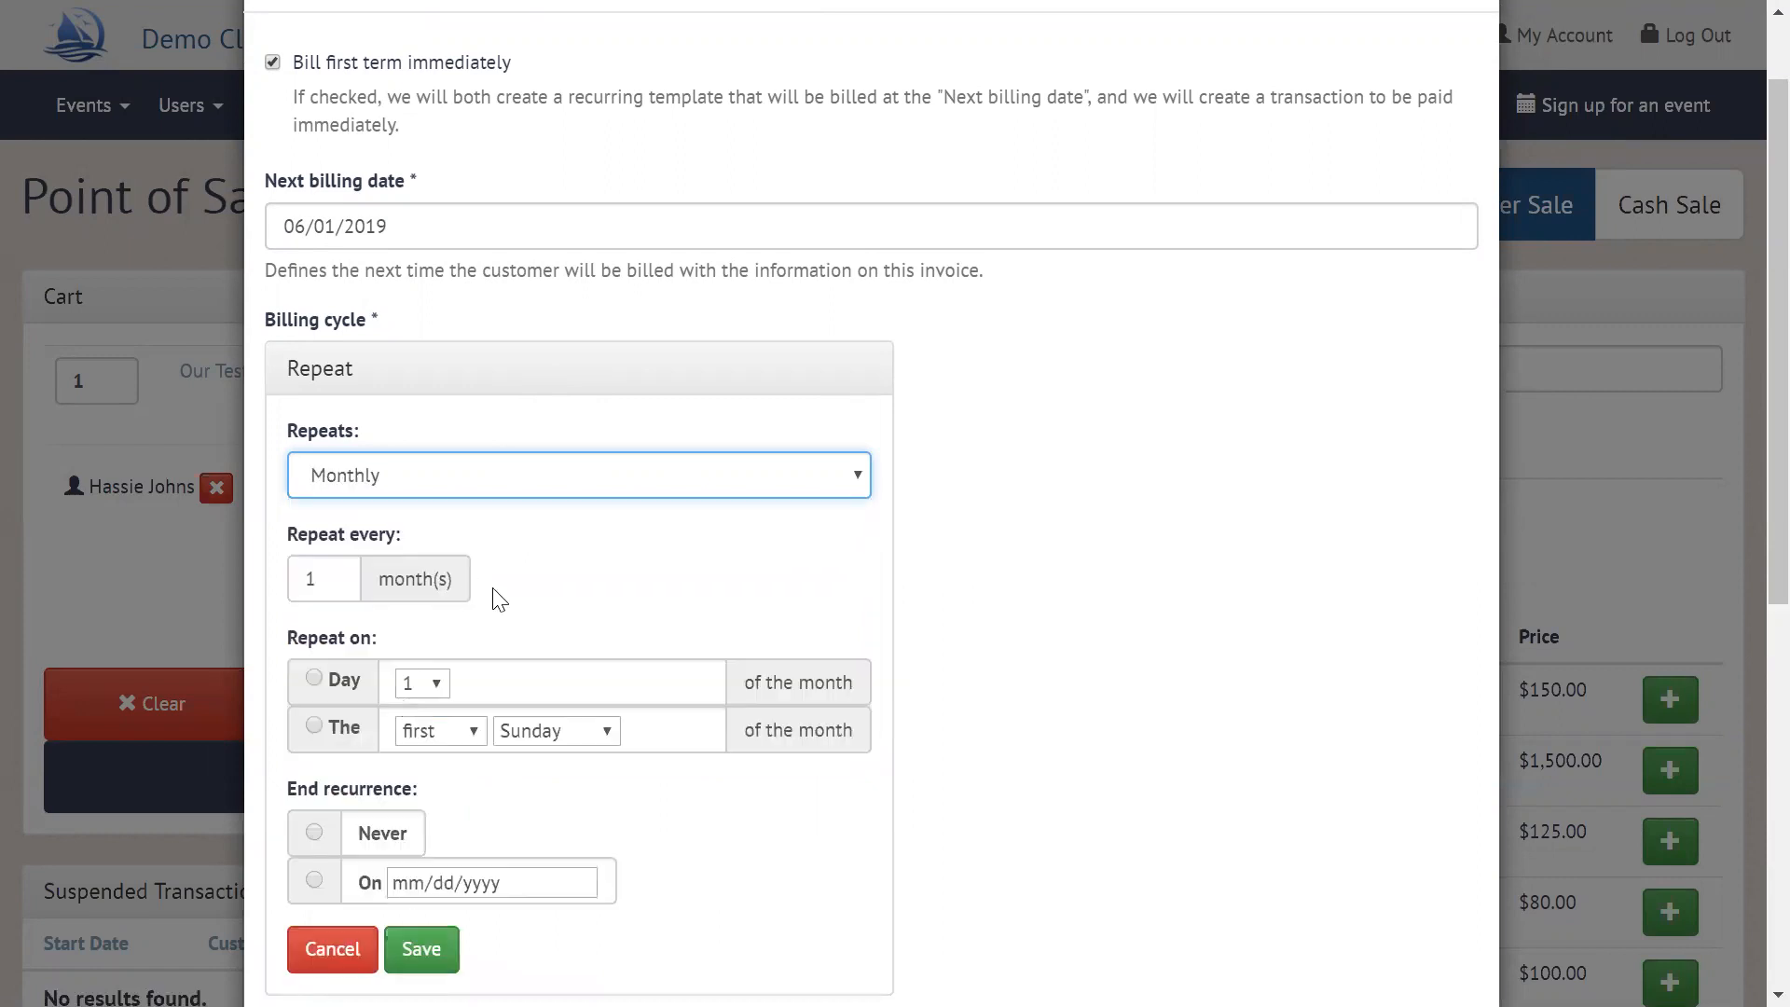
{"action": "scroll", "coordinate": [578, 602], "scroll_direction": "down", "scroll_amount": 1}
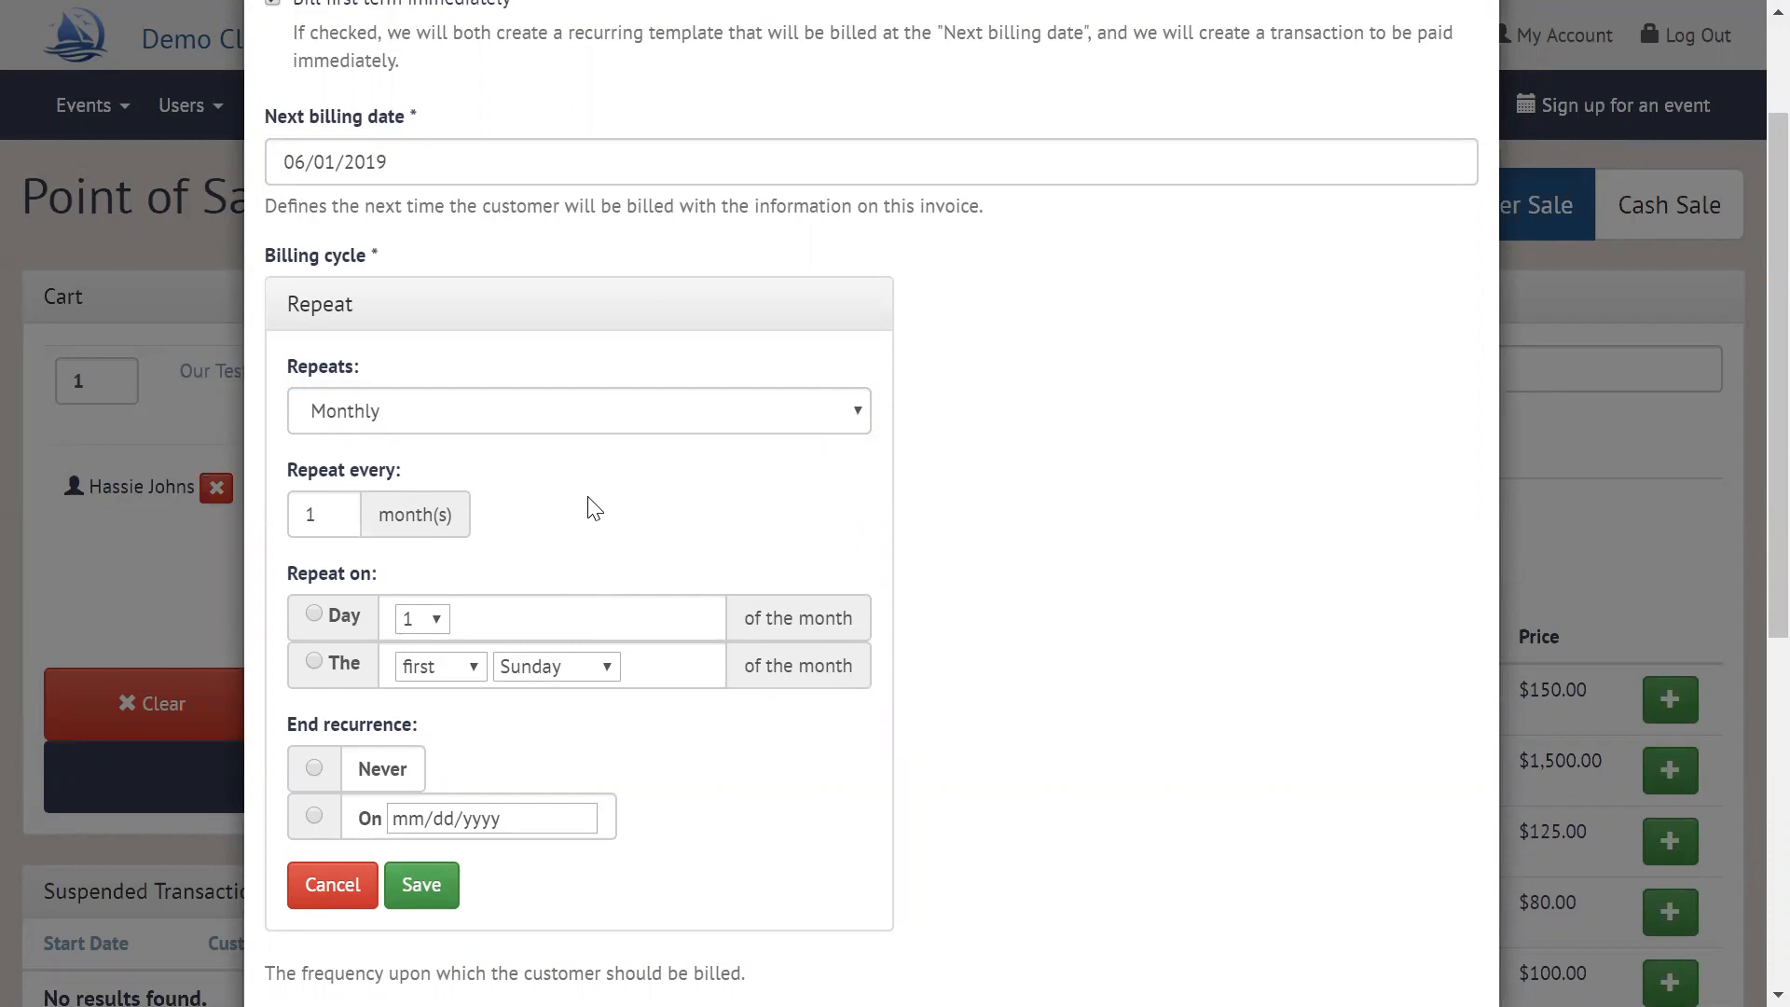
{"action": "left_click", "coordinate": [318, 516]}
{"action": "left_click", "coordinate": [600, 470]}
{"action": "scroll", "coordinate": [606, 480], "scroll_direction": "down", "scroll_amount": 1}
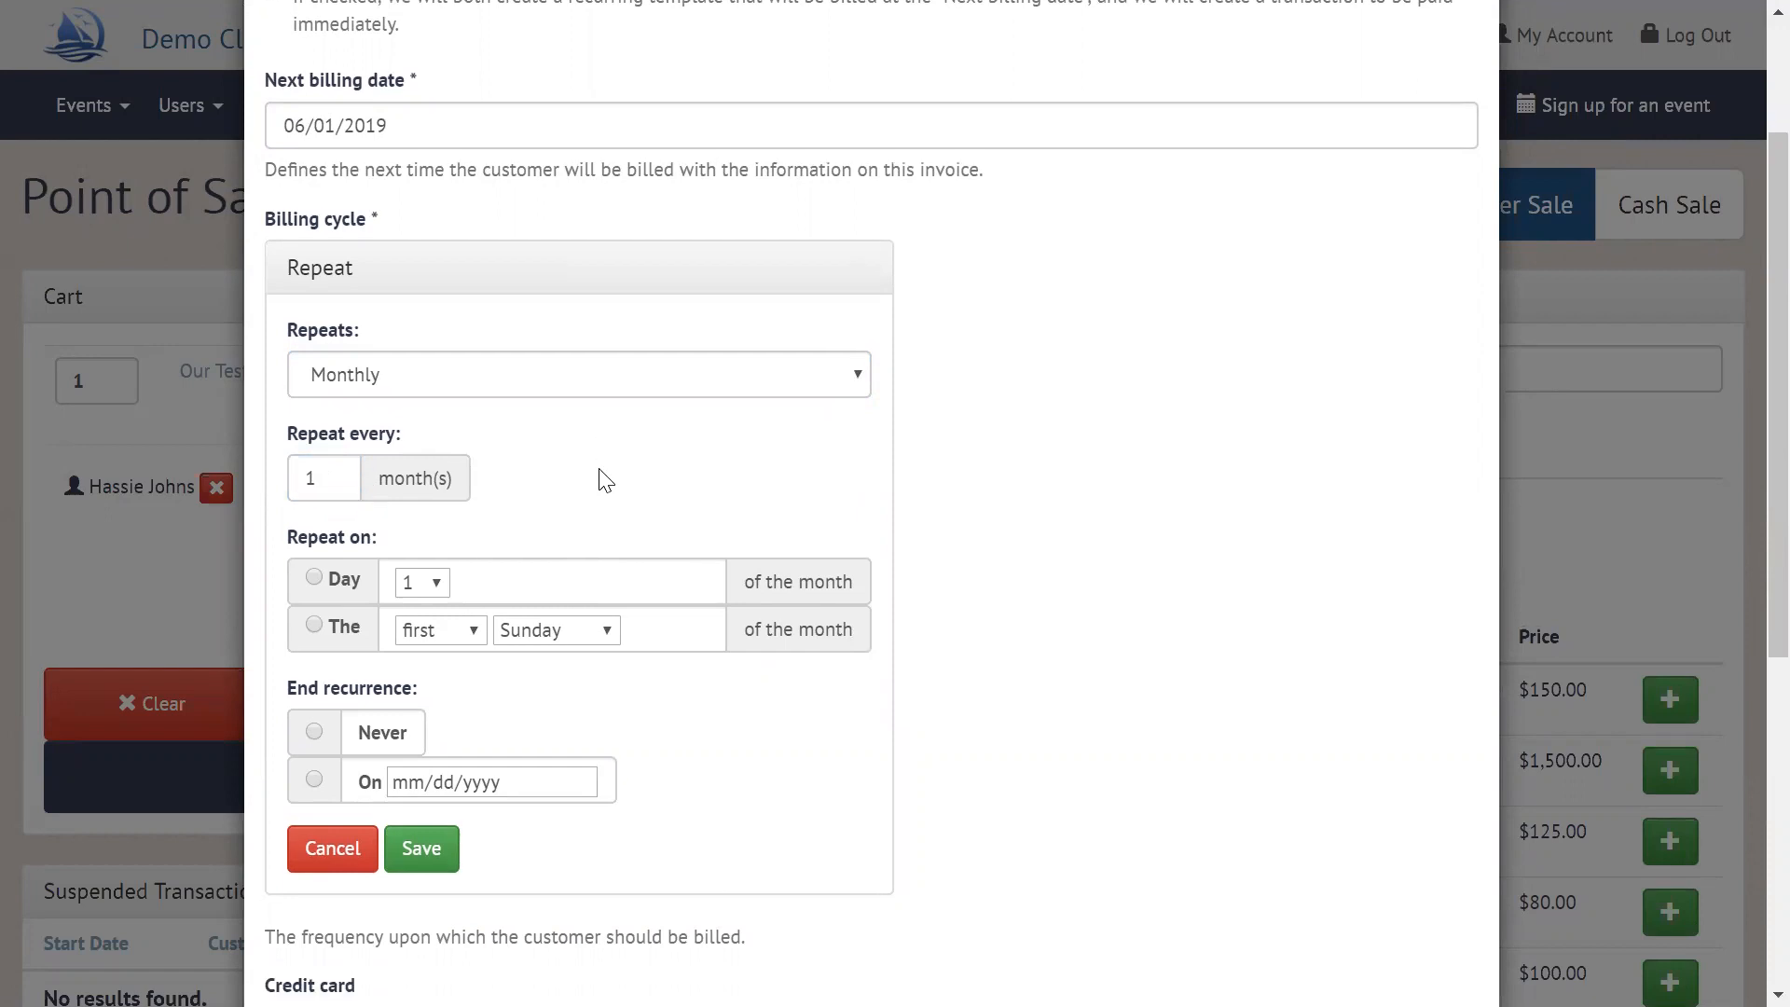
Step: Make the billing cycle repeat on day 1 of the month, never end, and save it
{"action": "left_click", "coordinate": [454, 634]}
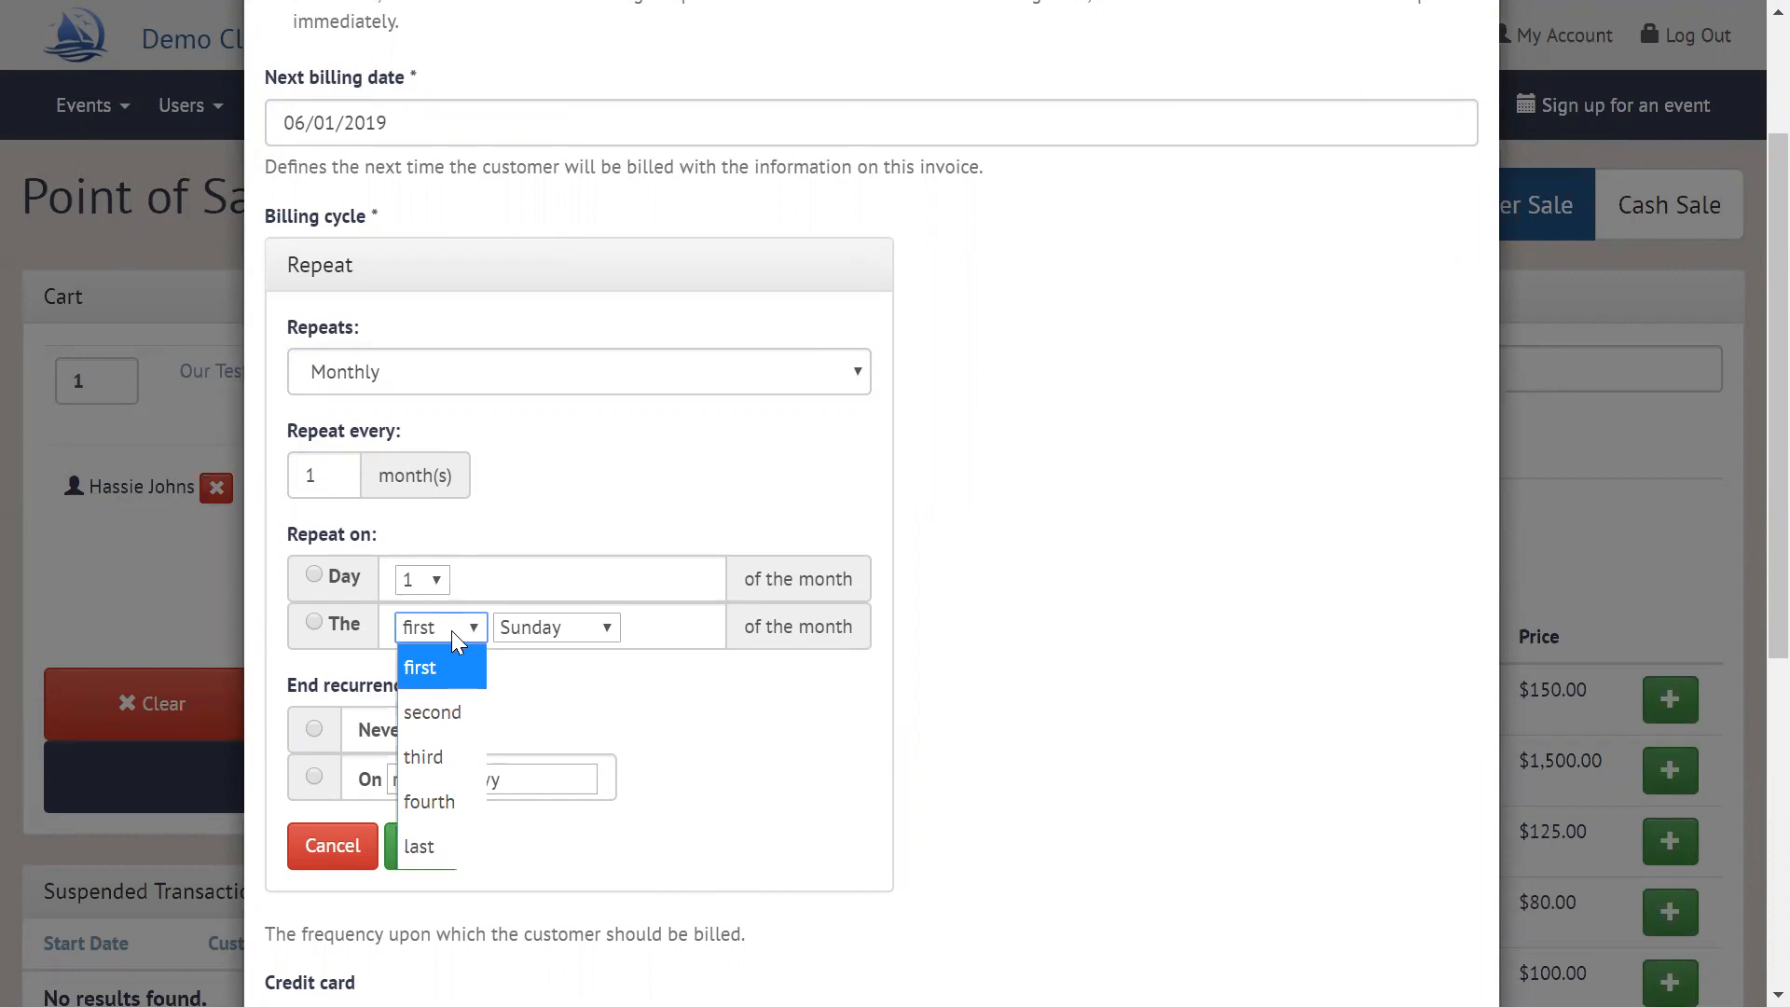
{"action": "left_click", "coordinate": [607, 472]}
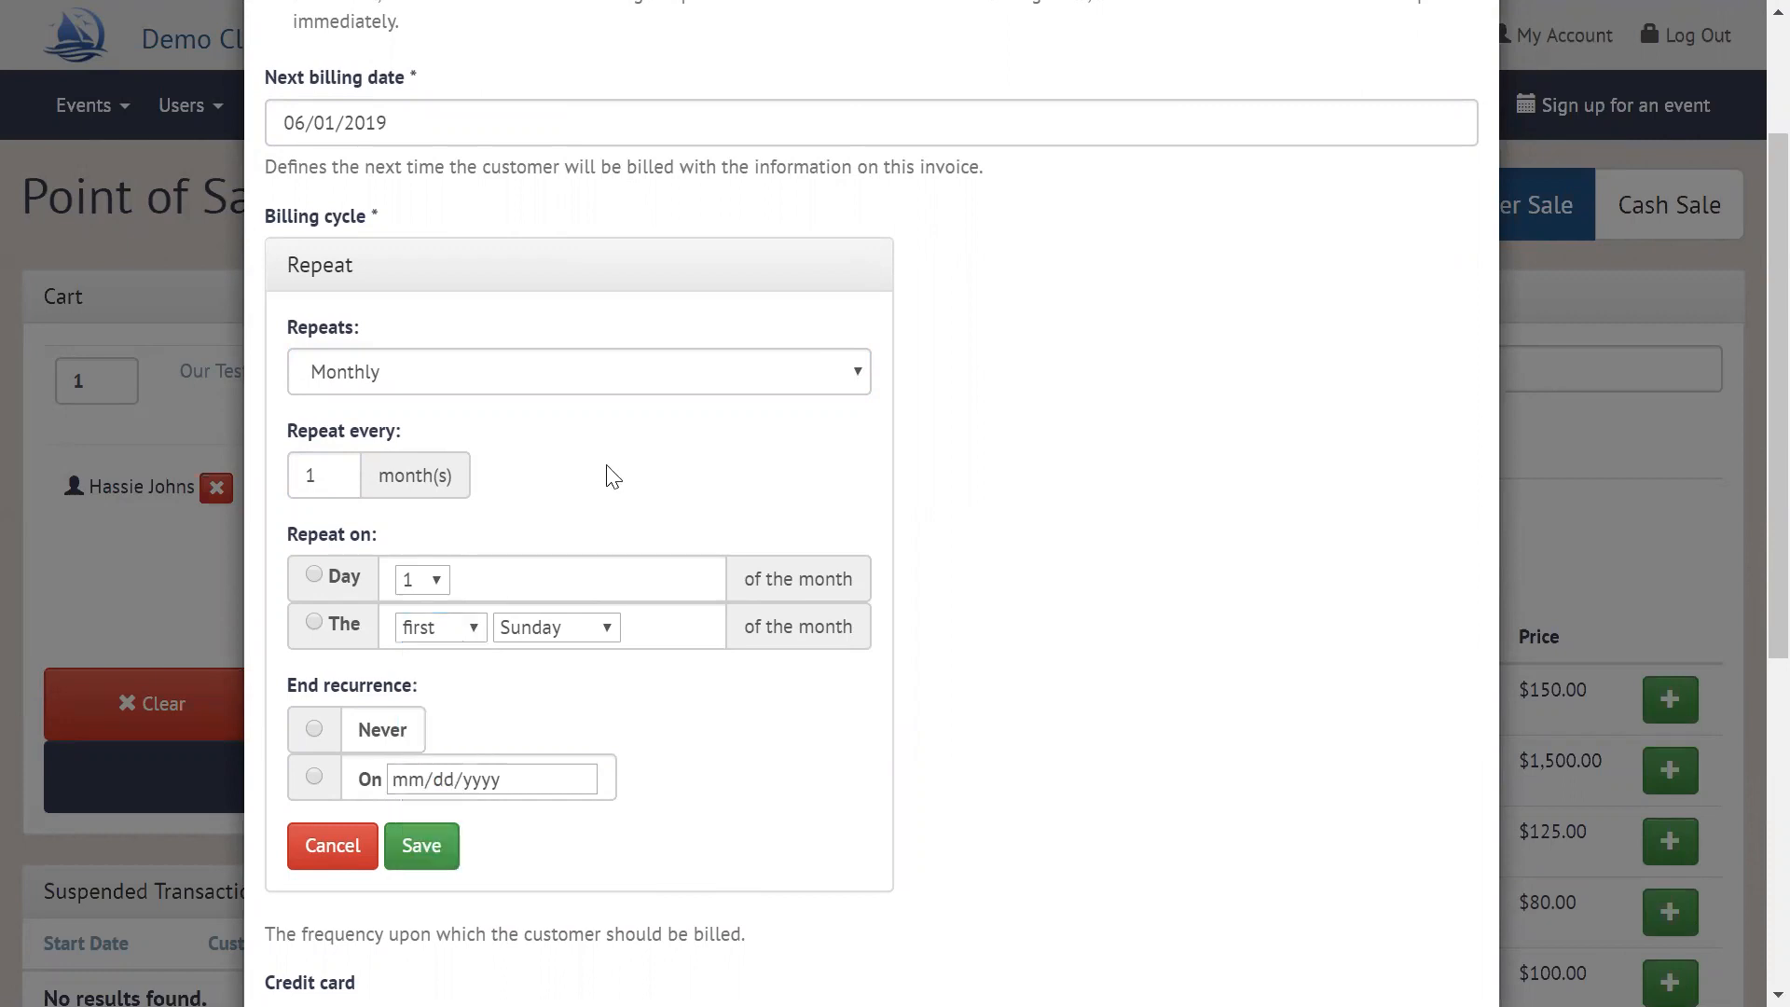
{"action": "left_click", "coordinate": [314, 575]}
{"action": "scroll", "coordinate": [647, 799], "scroll_direction": "down", "scroll_amount": 1}
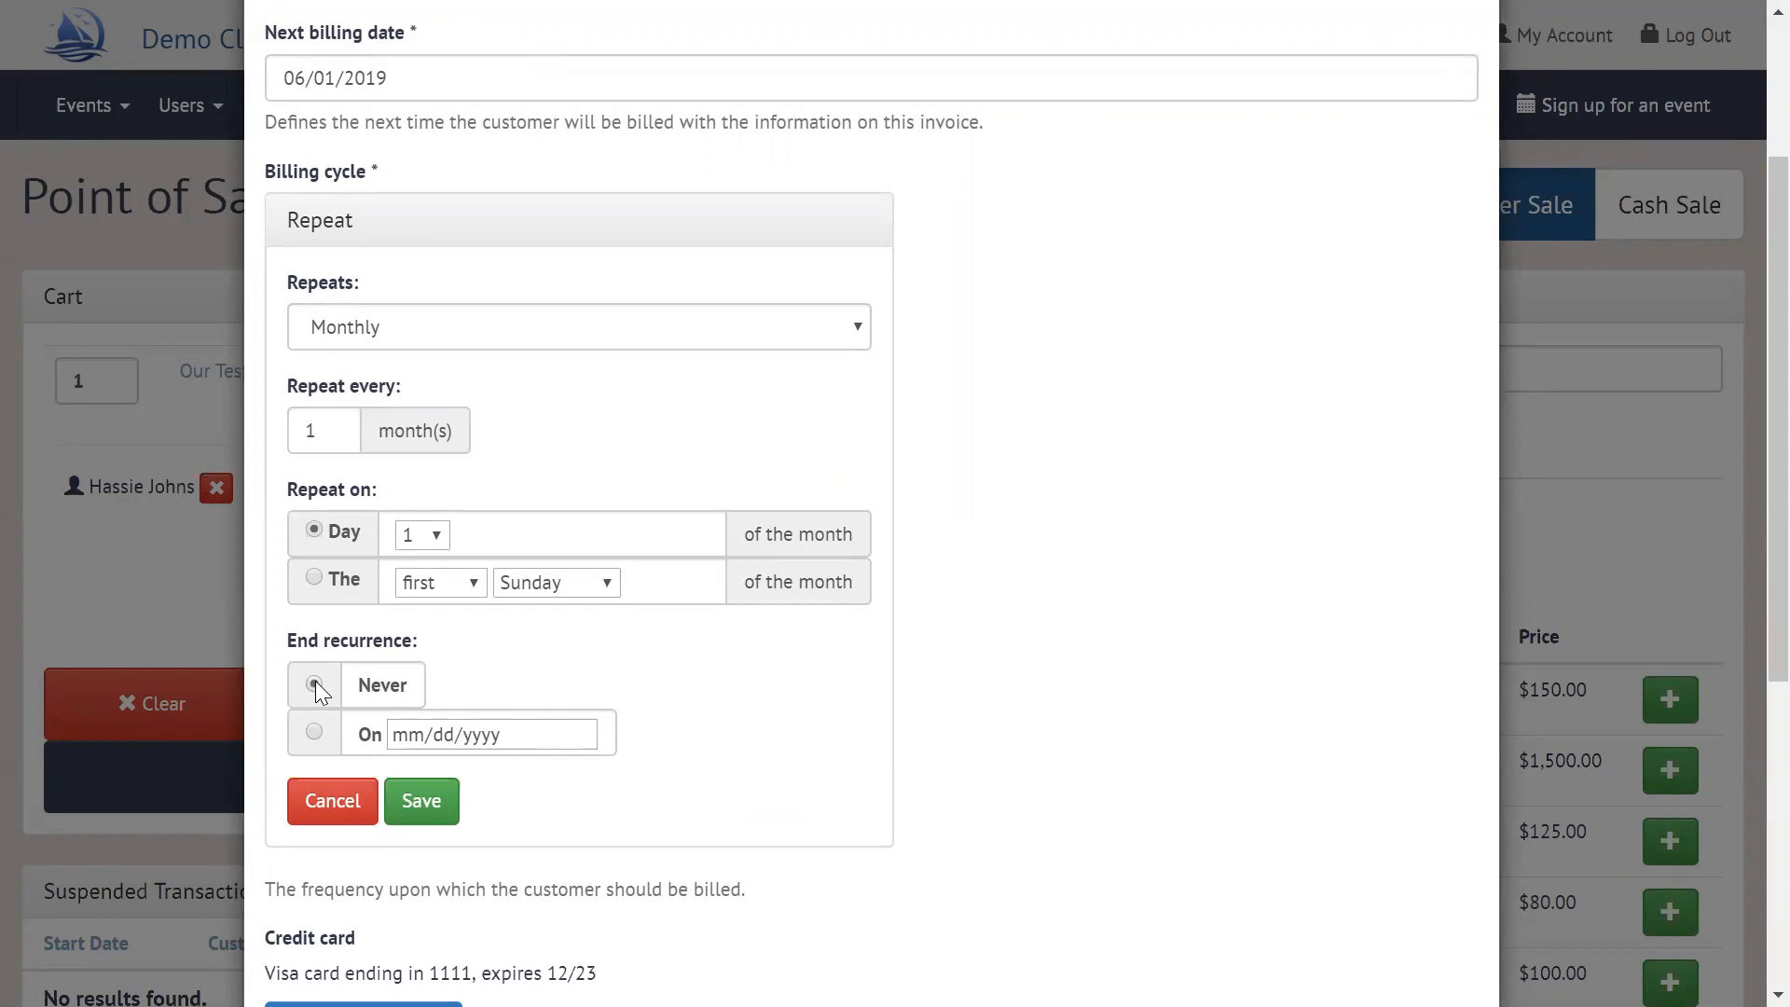
{"action": "left_click", "coordinate": [422, 804]}
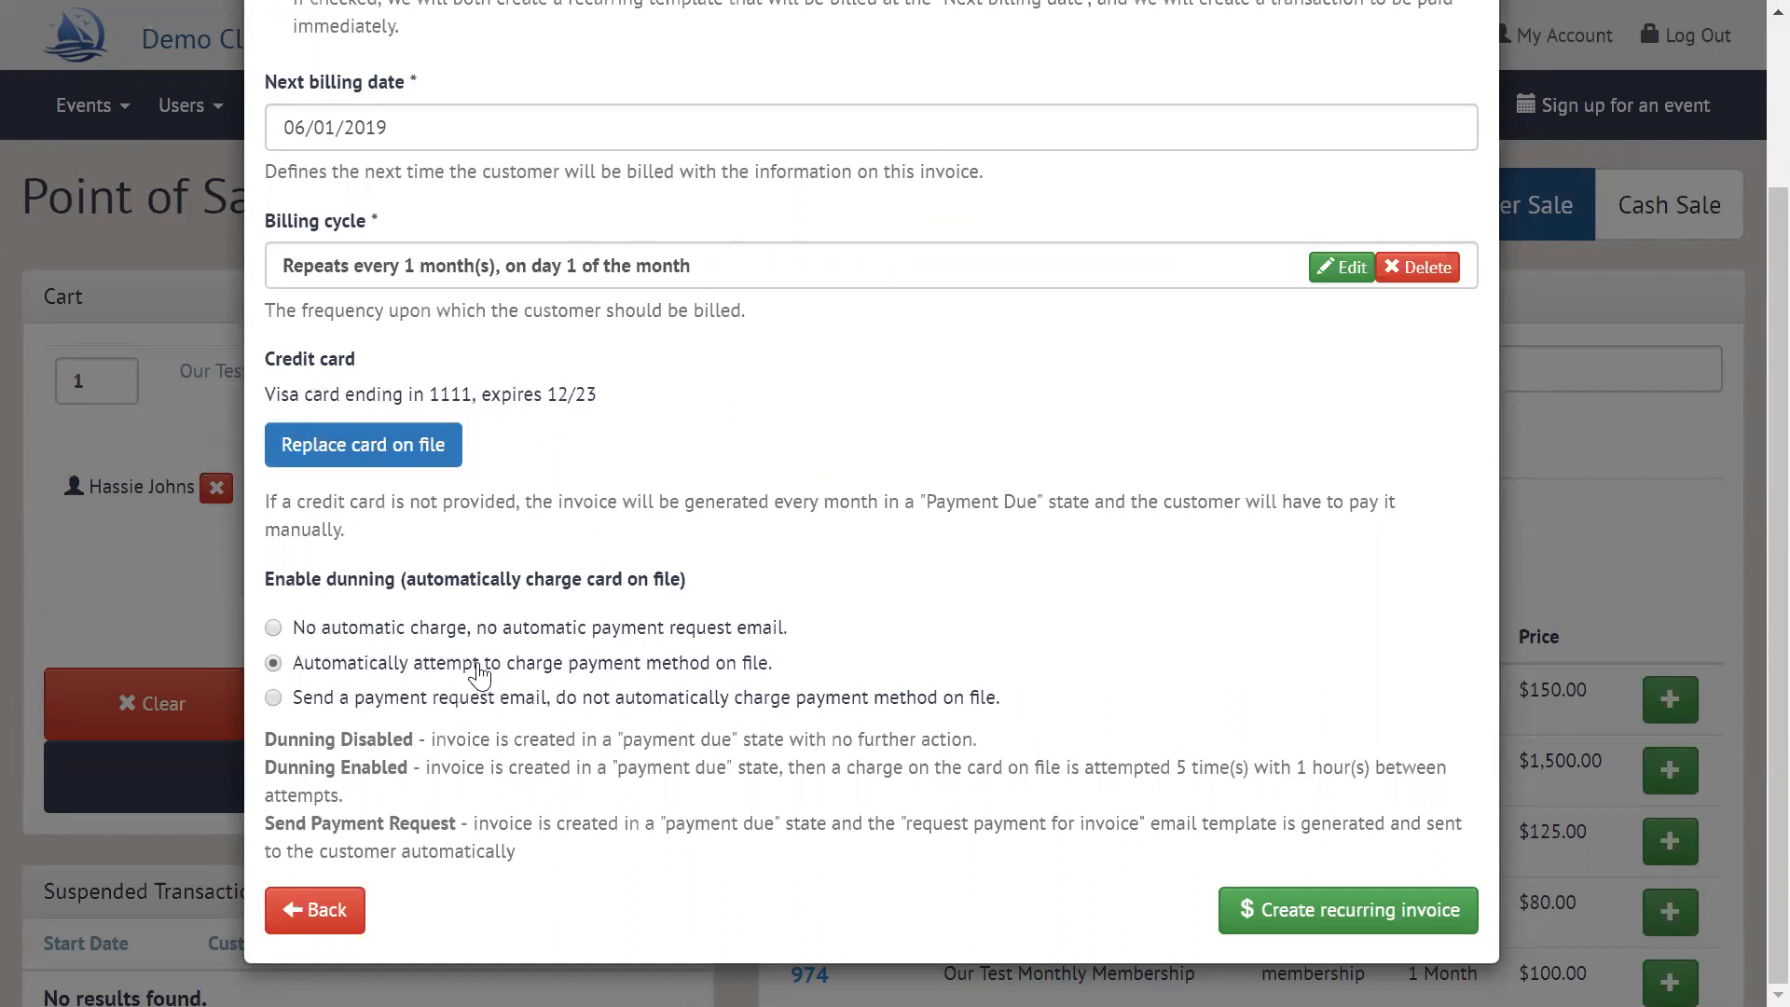
Step: Create the recurring invoice with automatic charging of the payment method on file
{"action": "double_click", "coordinate": [438, 669]}
{"action": "left_click", "coordinate": [756, 431]}
{"action": "left_click", "coordinate": [1315, 919]}
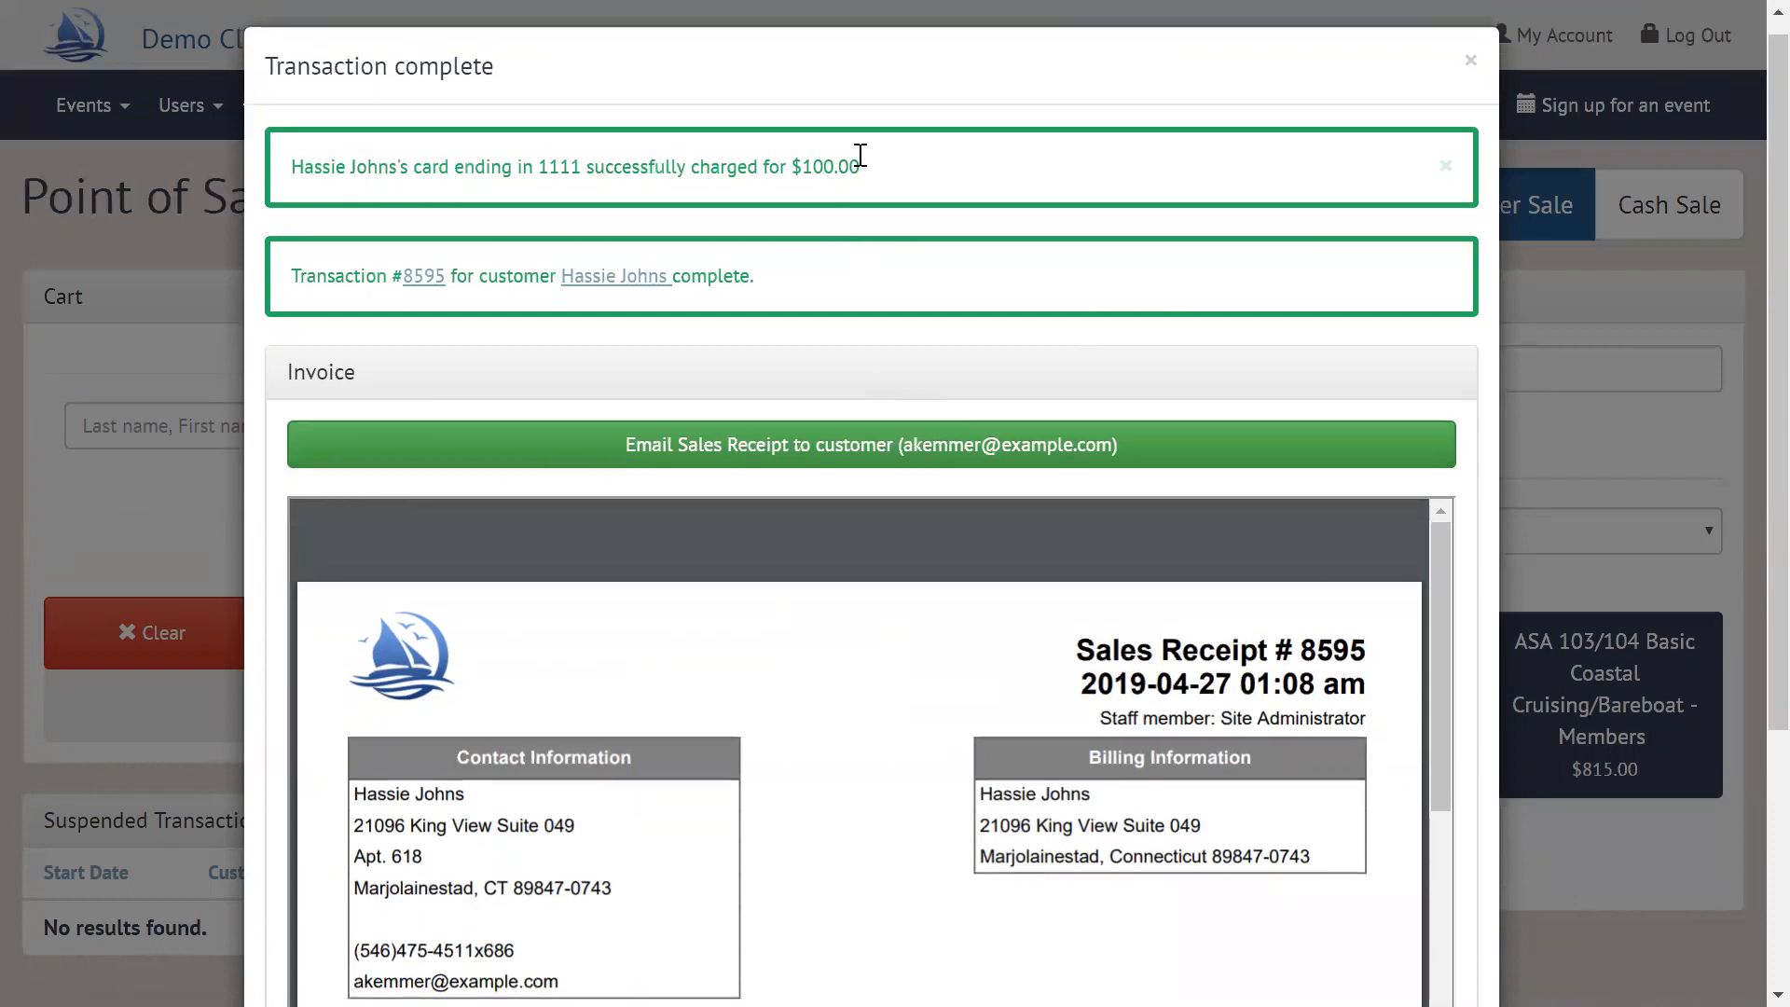
Step: Review the sales receipt, email it to the customer, and close the completed transaction
{"action": "scroll", "coordinate": [1023, 336], "scroll_direction": "down", "scroll_amount": 3}
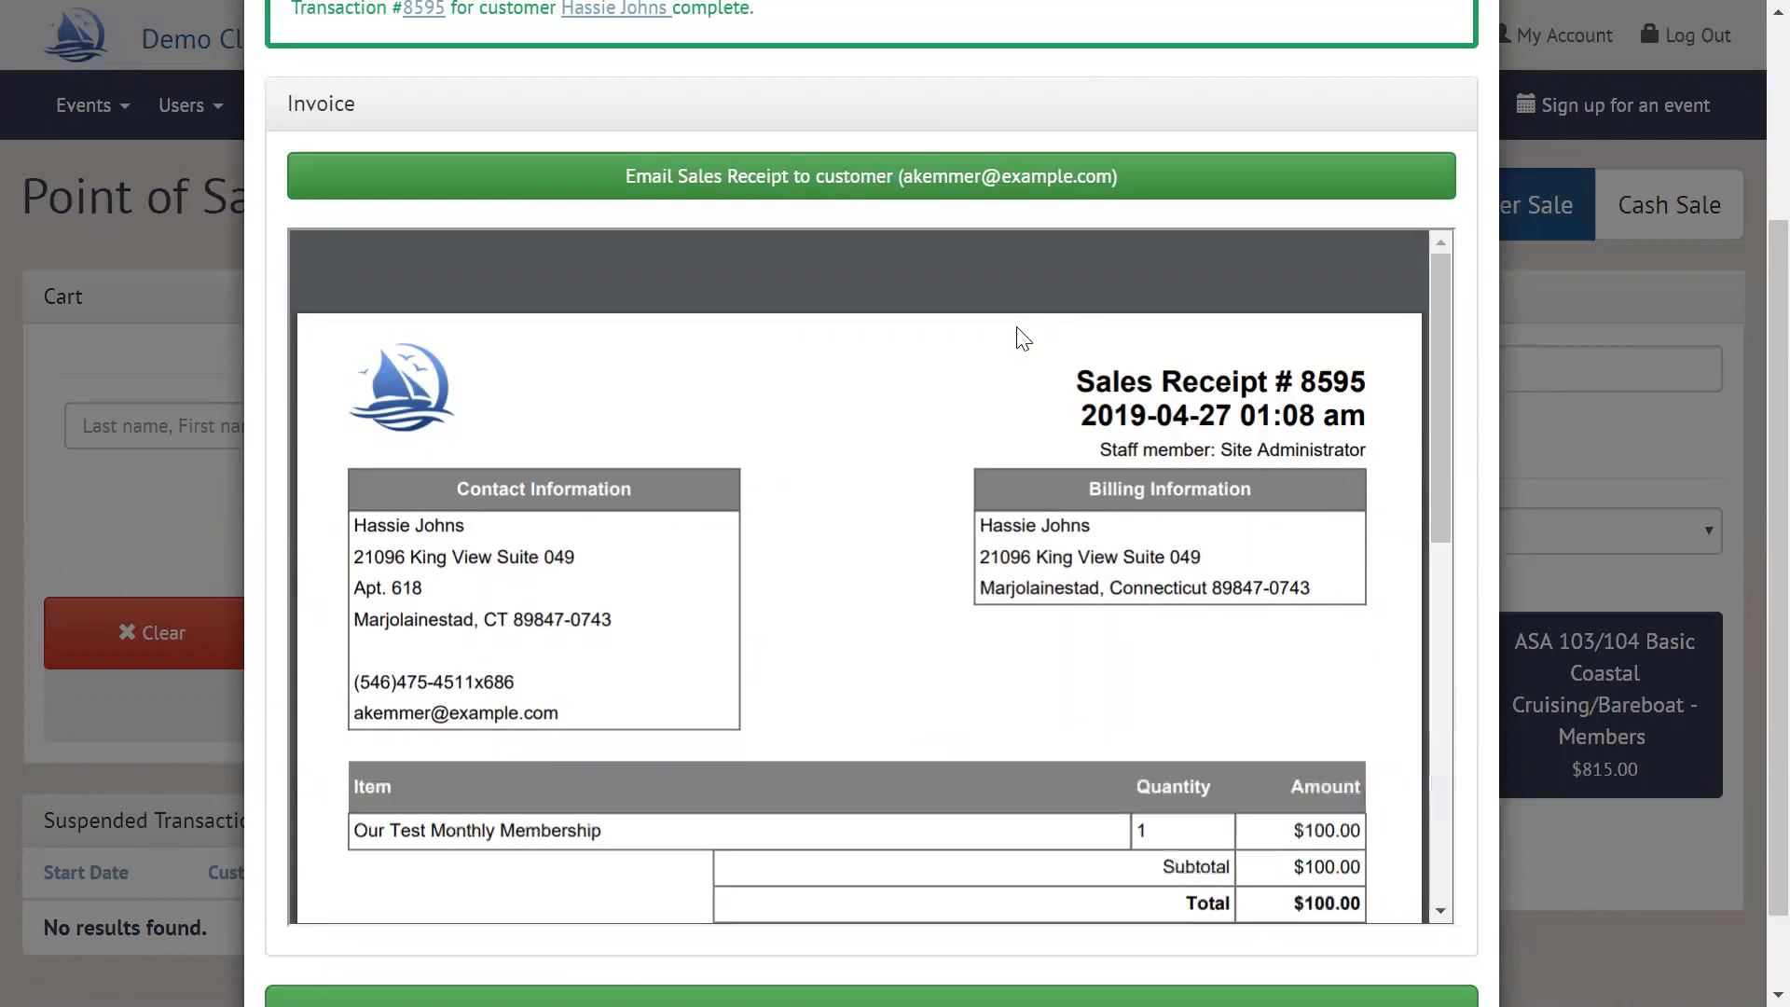
{"action": "scroll", "coordinate": [1026, 509], "scroll_direction": "down", "scroll_amount": 1}
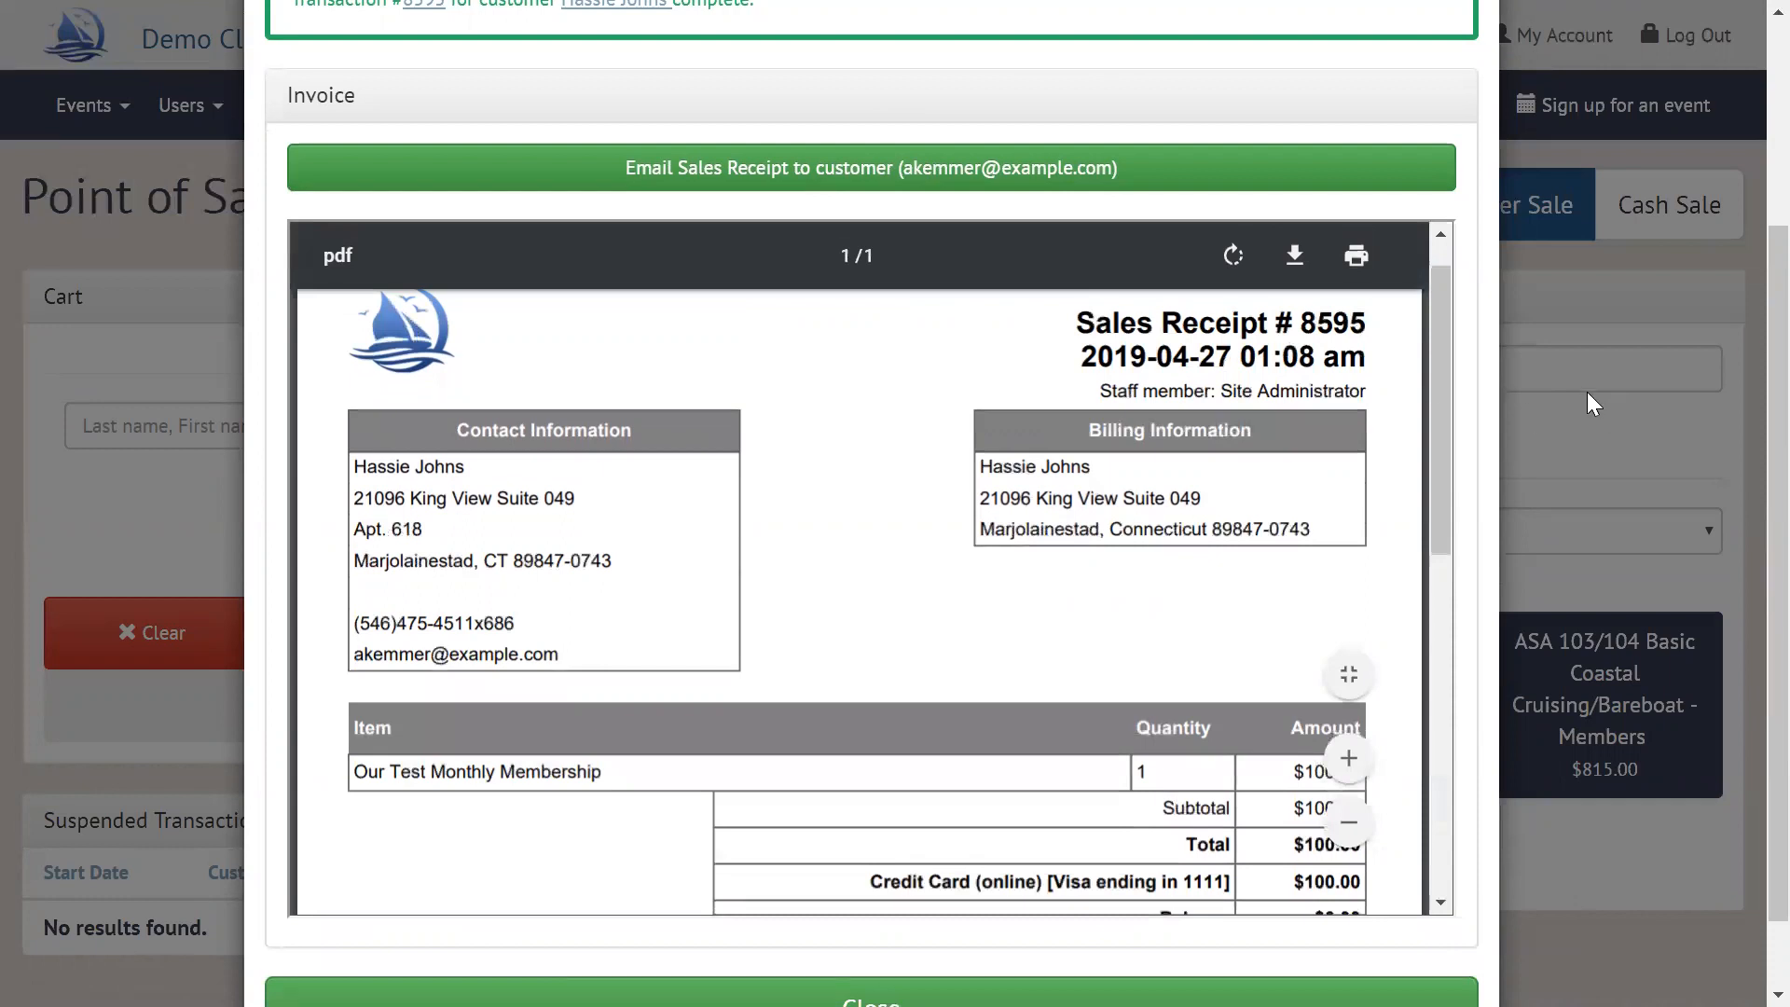
{"action": "scroll", "coordinate": [1012, 280], "scroll_direction": "up", "scroll_amount": 3}
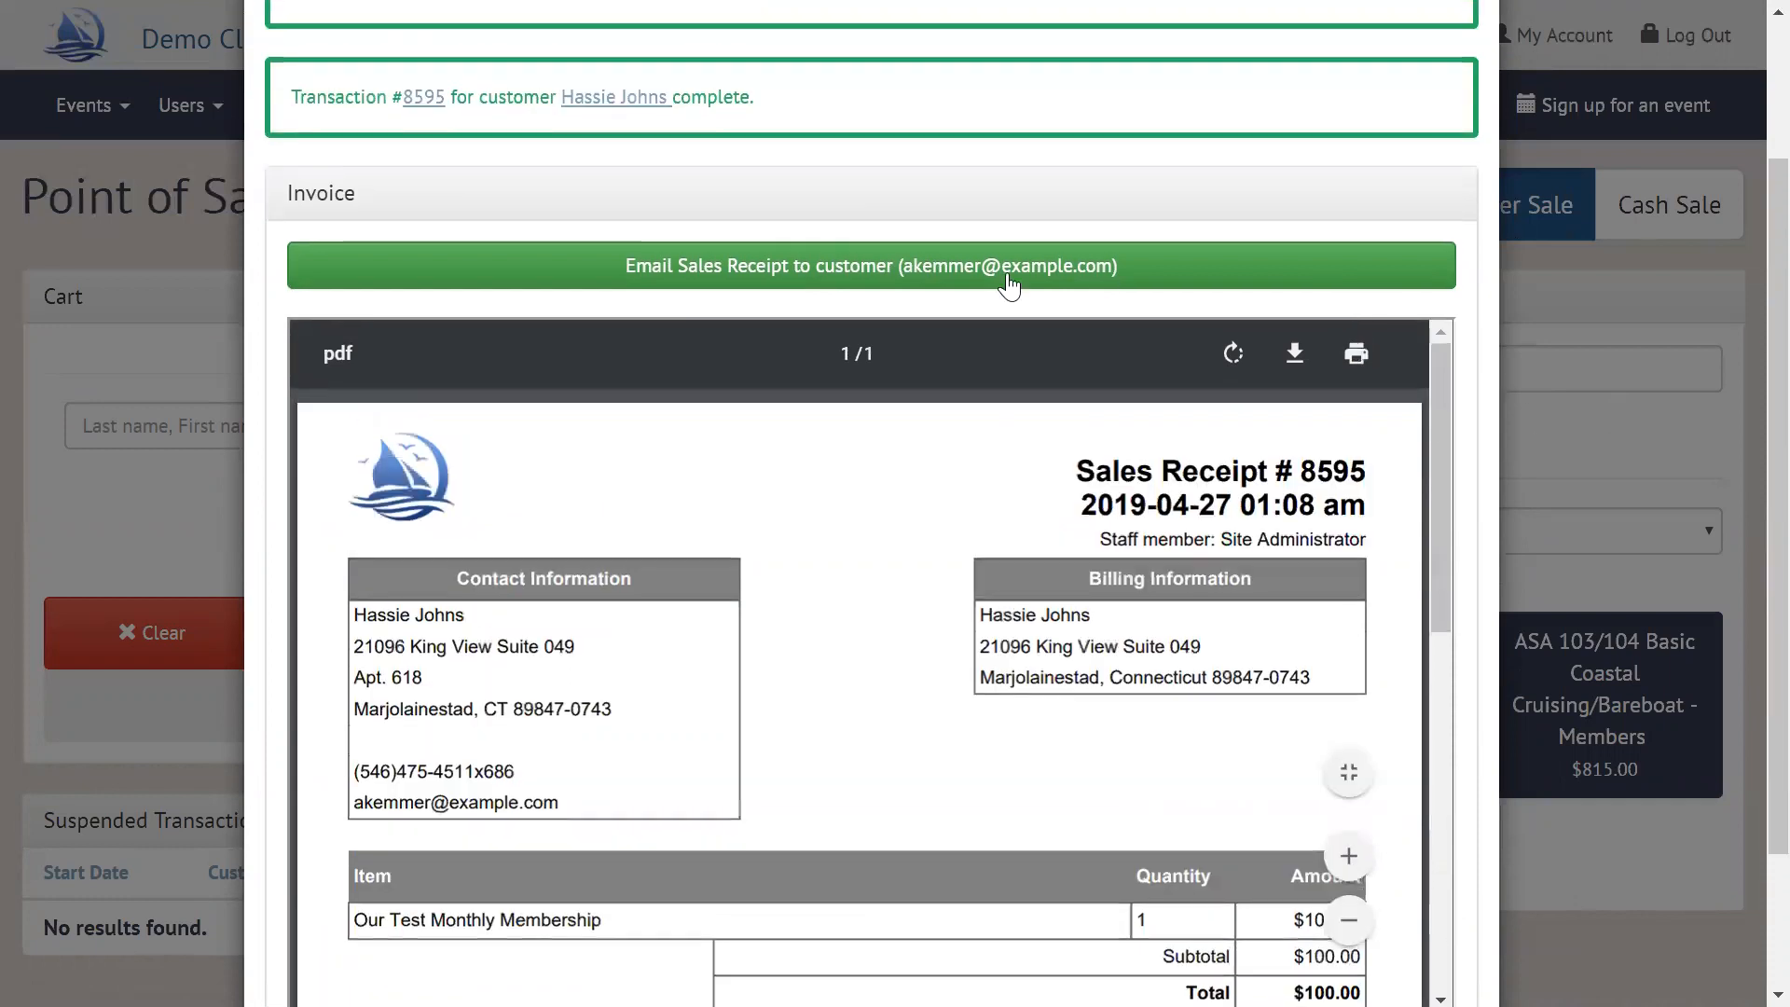
{"action": "left_click", "coordinate": [890, 271]}
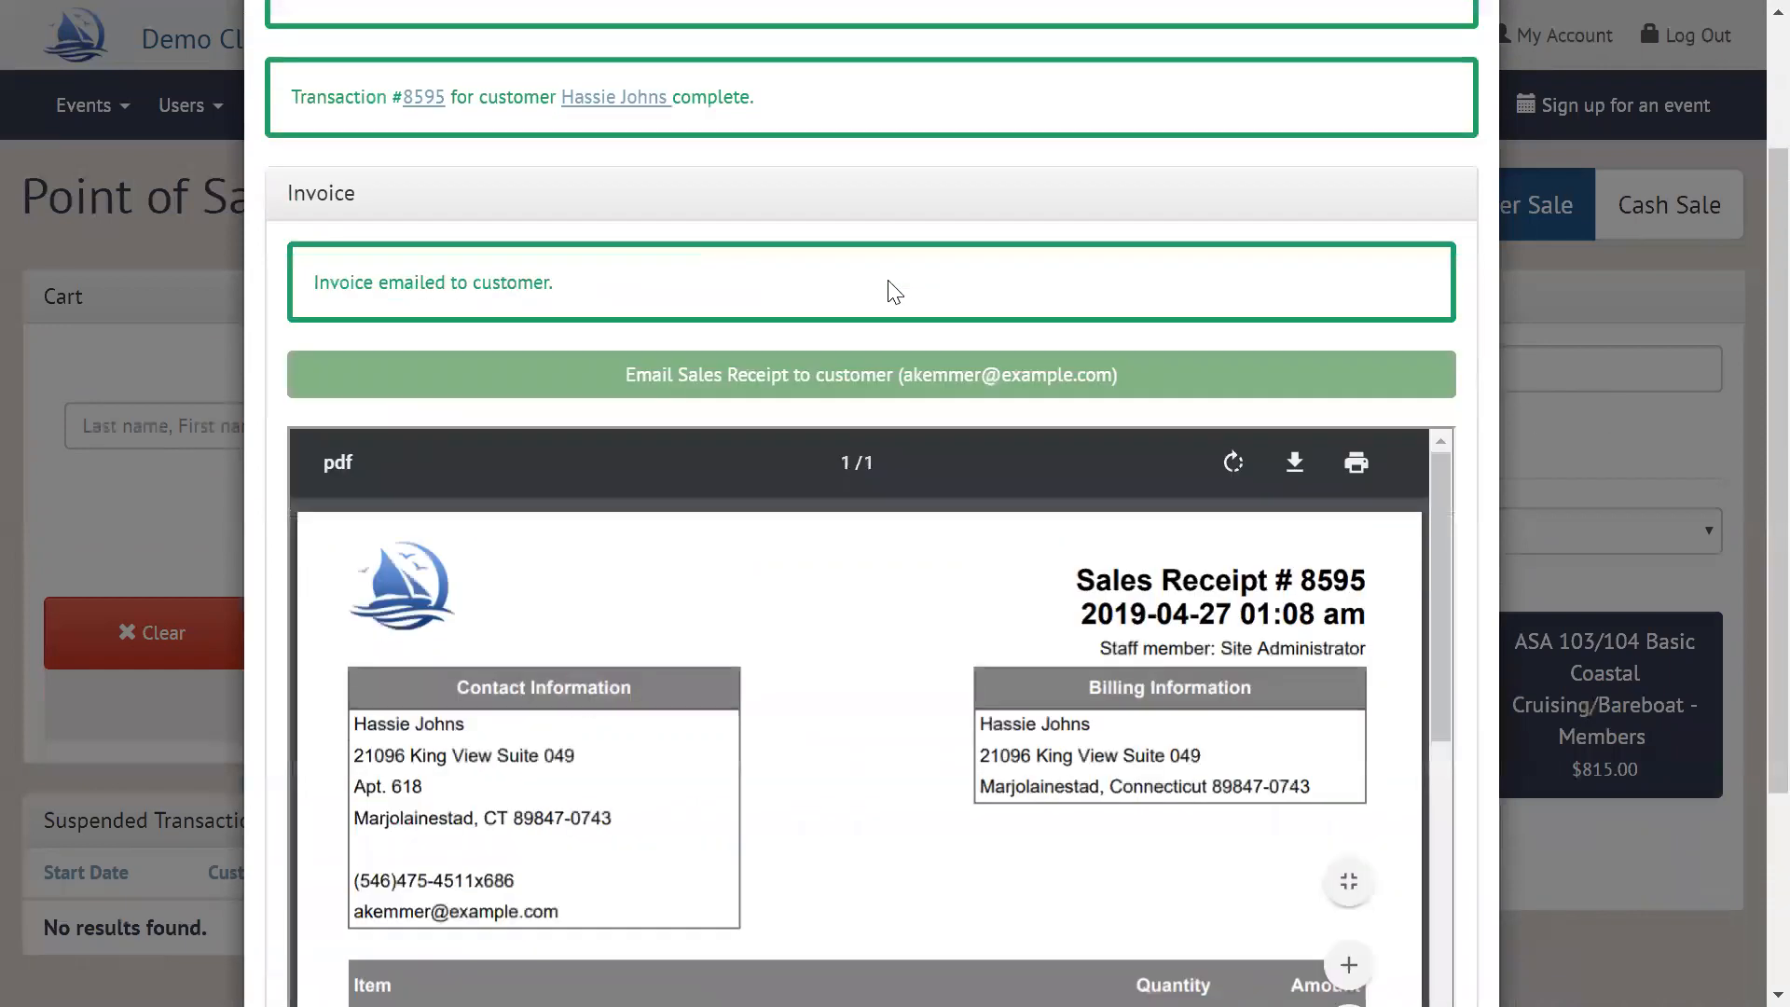
{"action": "scroll", "coordinate": [889, 292], "scroll_direction": "up", "scroll_amount": 2}
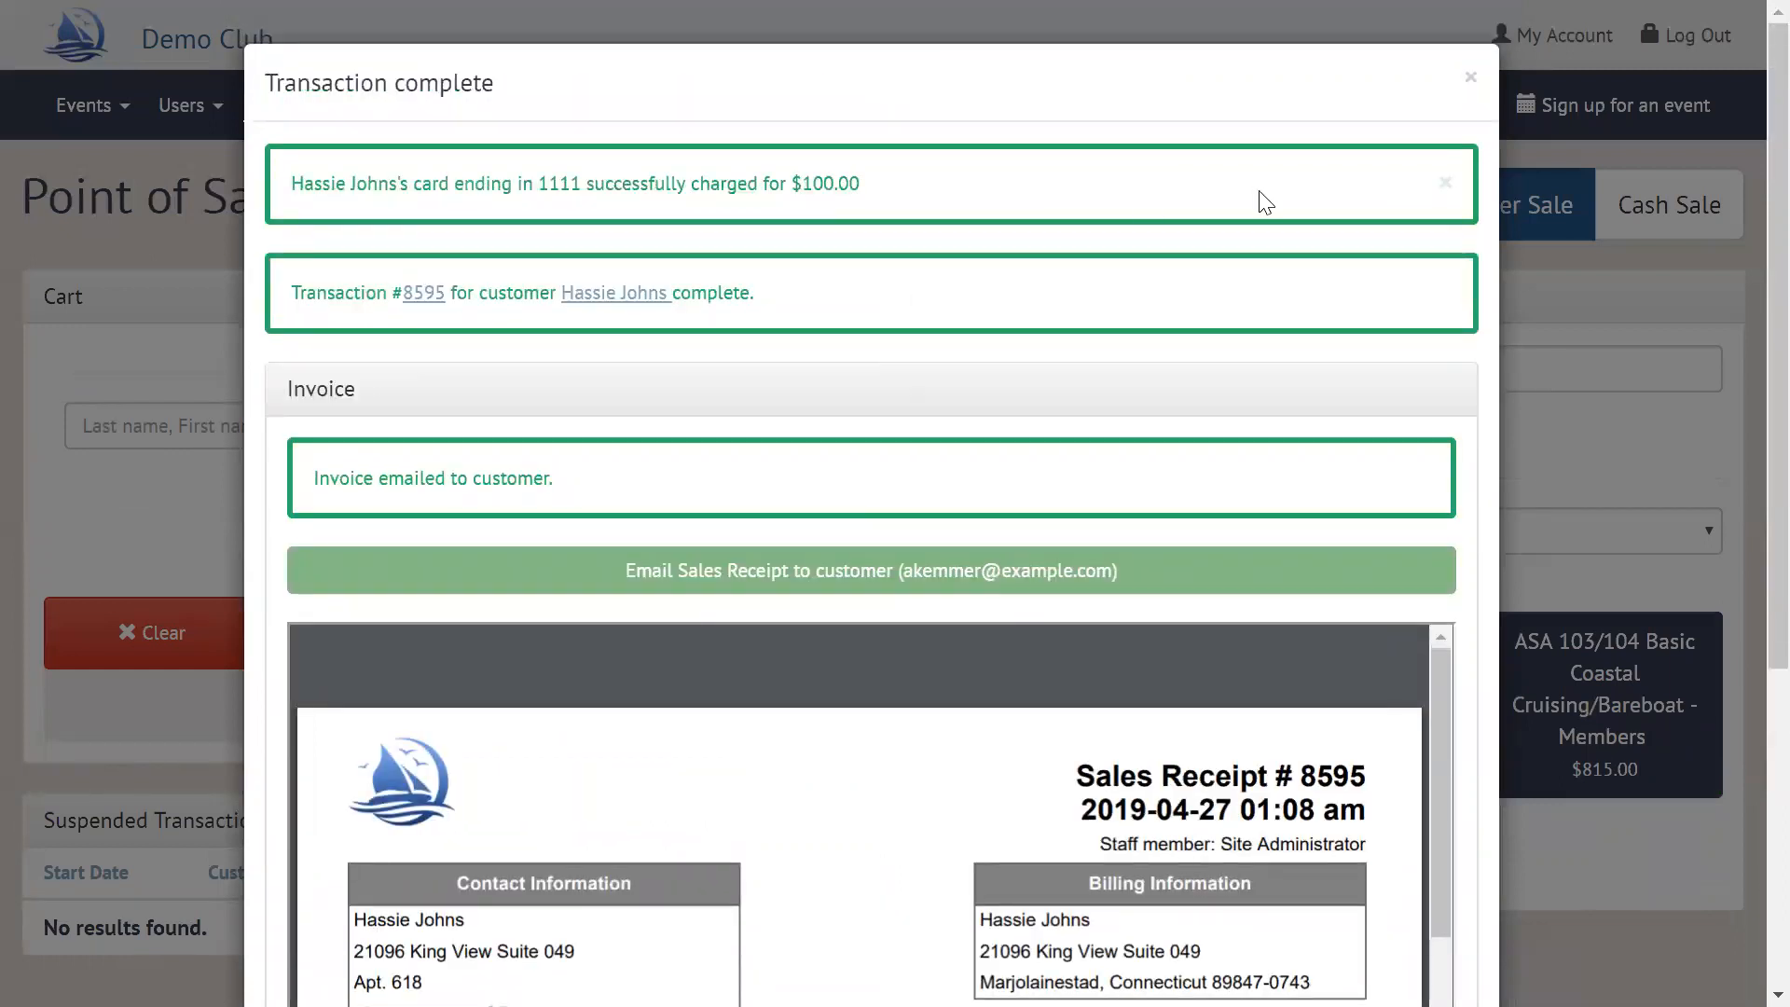
{"action": "left_click", "coordinate": [1470, 78]}
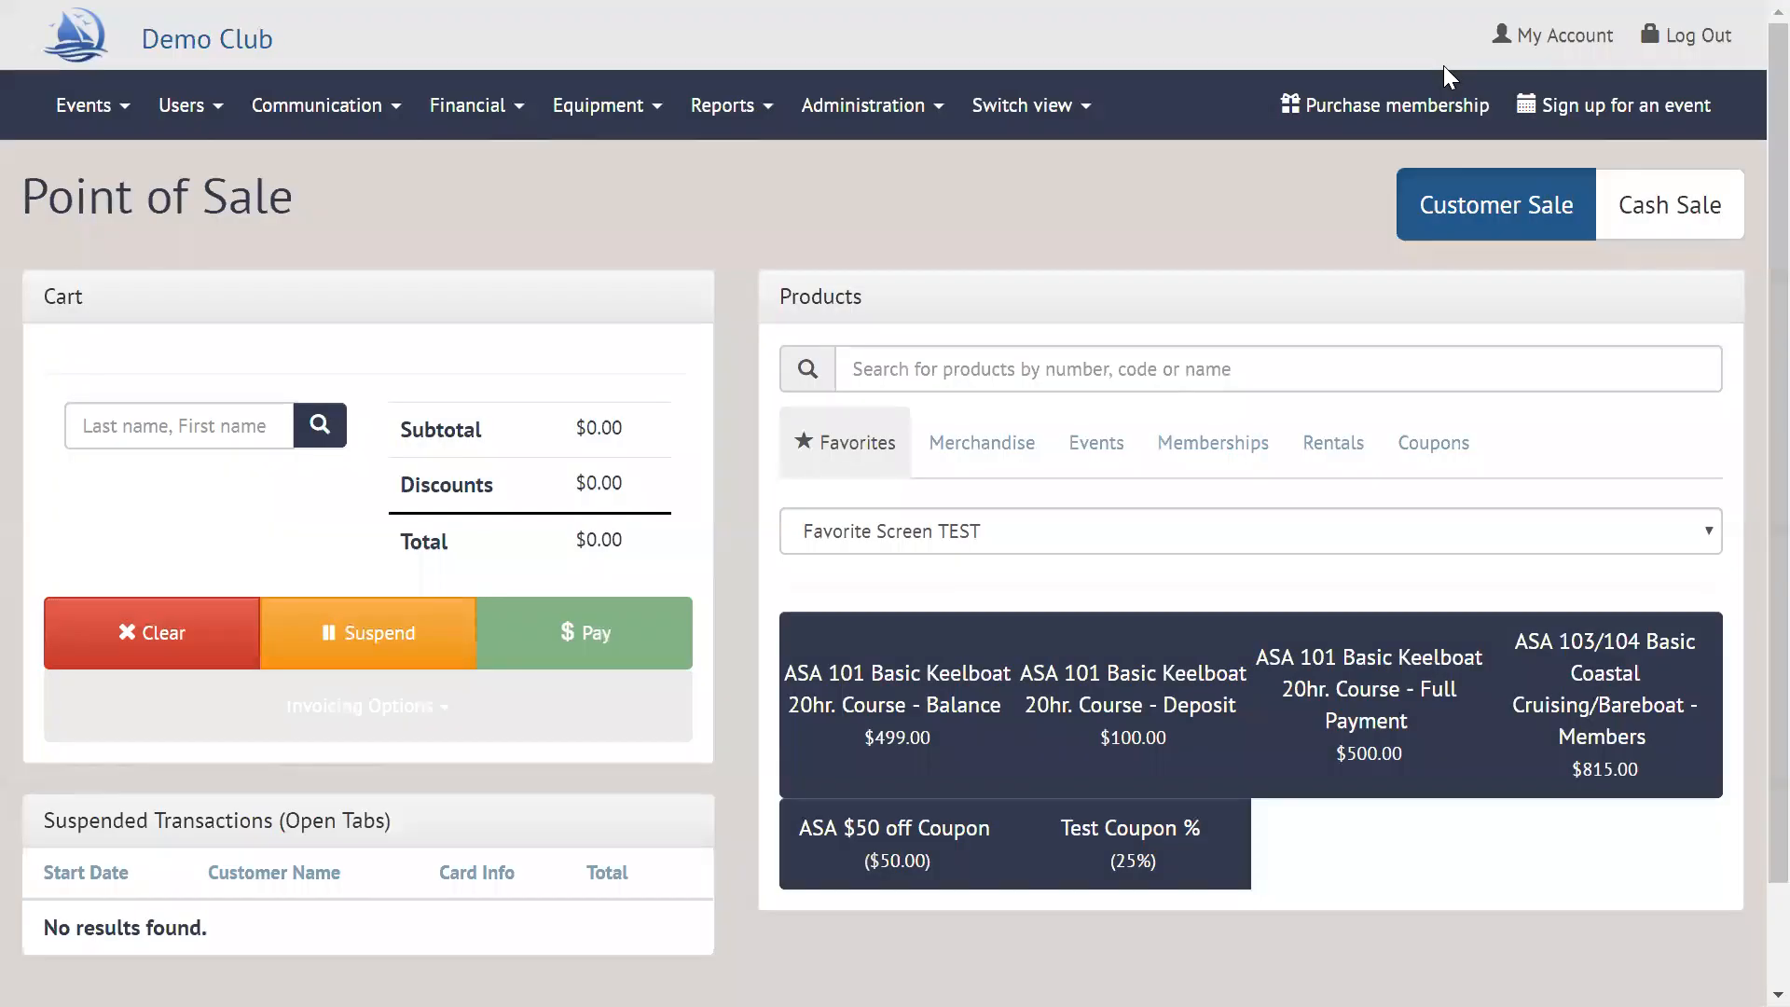